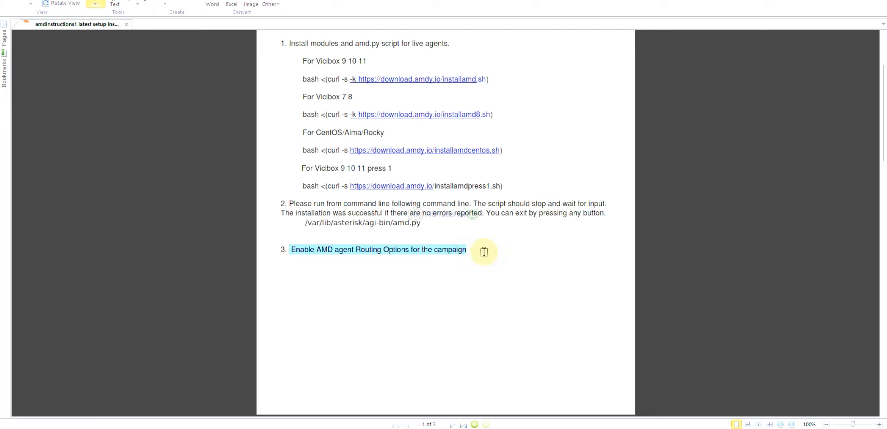
Check the instructions' AMD Agent Route Options example, then switch to VICIdial in the browser and open campaign Camp1SC for modification
scroll(485, 255, "down", 10)
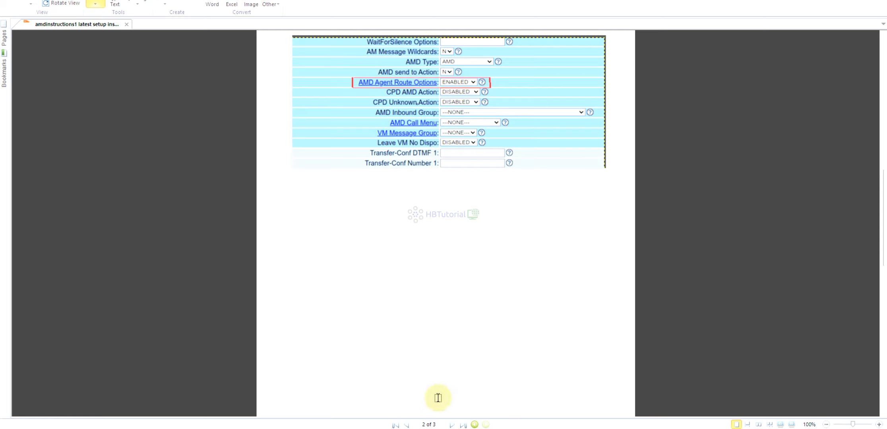
mouse_move(393, 426)
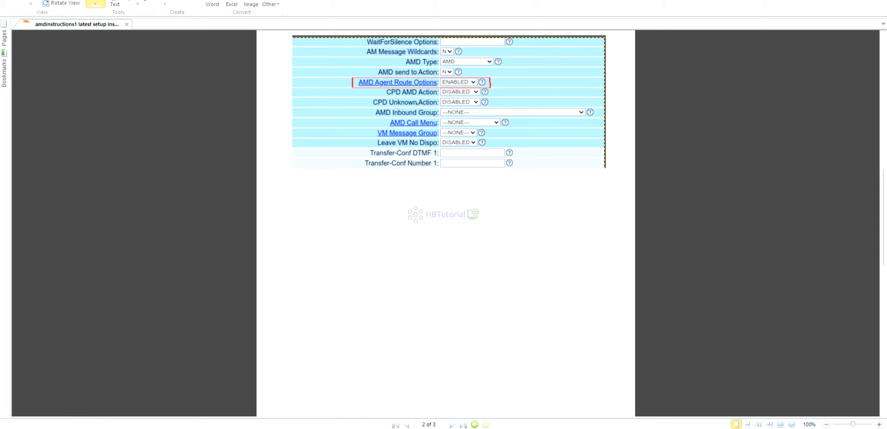
left_click(369, 427)
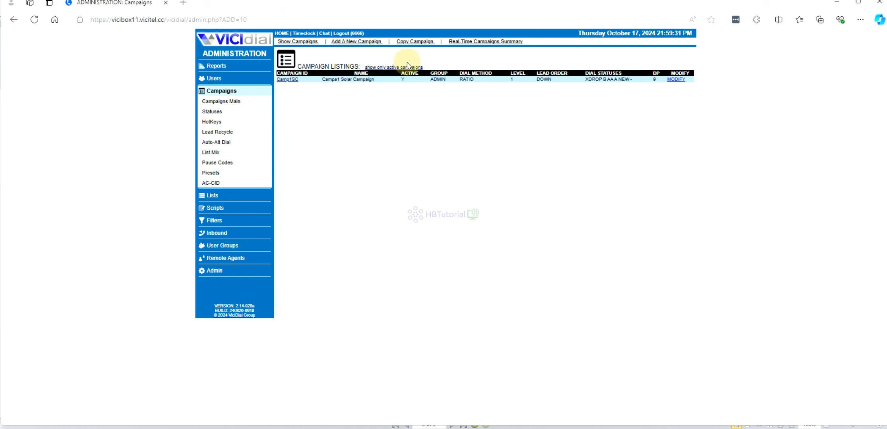
left_click(212, 47)
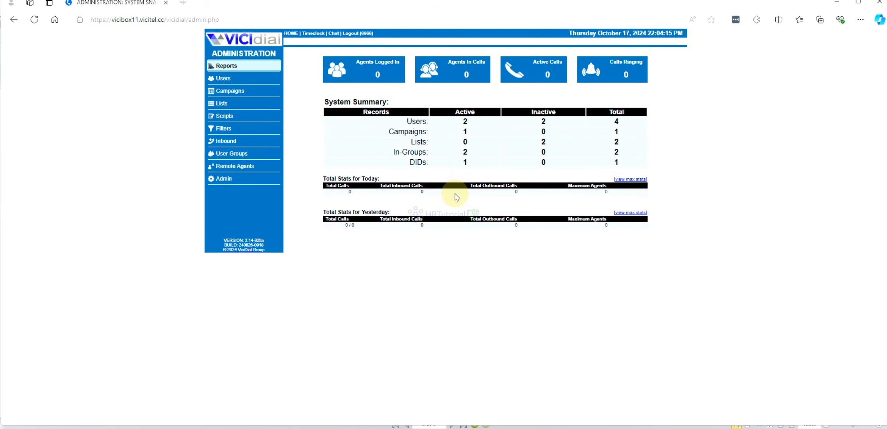
key("ctrl+plus")
key("ctrl+plus")
key("ctrl+plus")
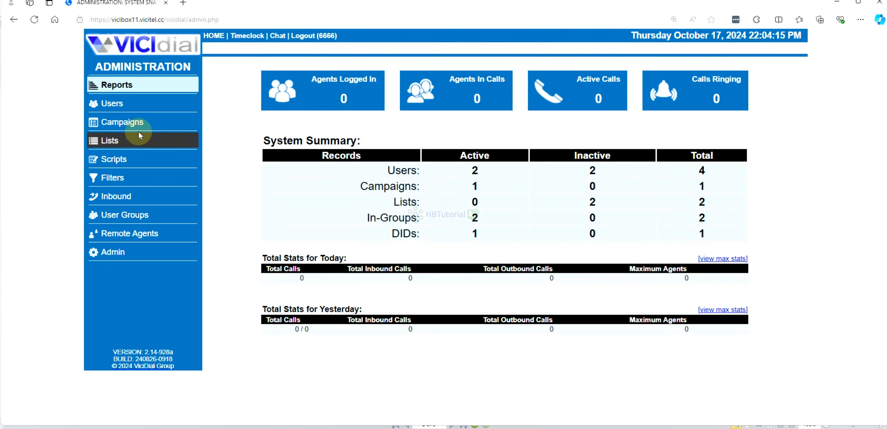
left_click(116, 124)
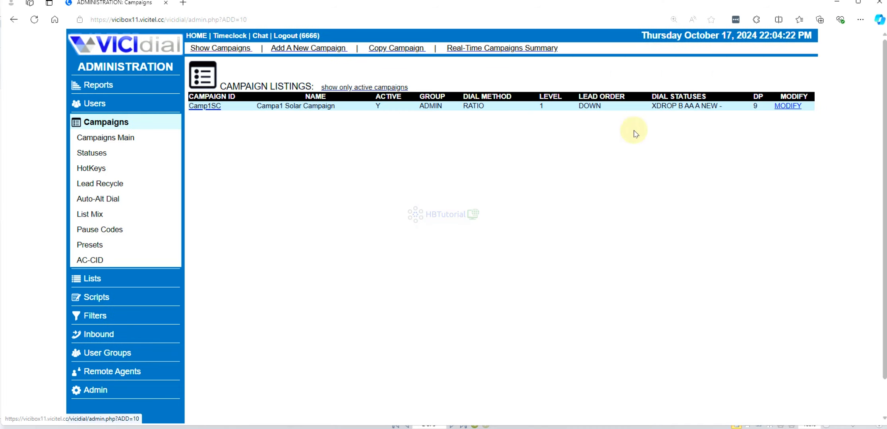
left_click(787, 107)
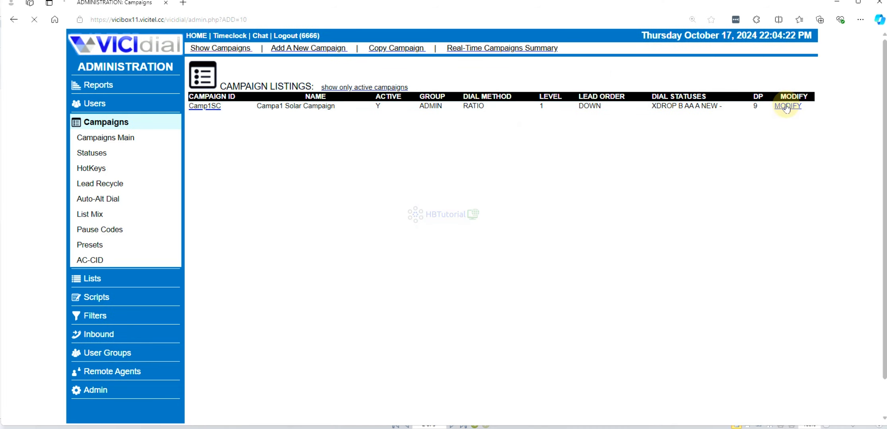
Set AMD Agent Route Options to ENABLED for campaign Camp1SC and submit the campaign settings
scroll(578, 211, "down", 5)
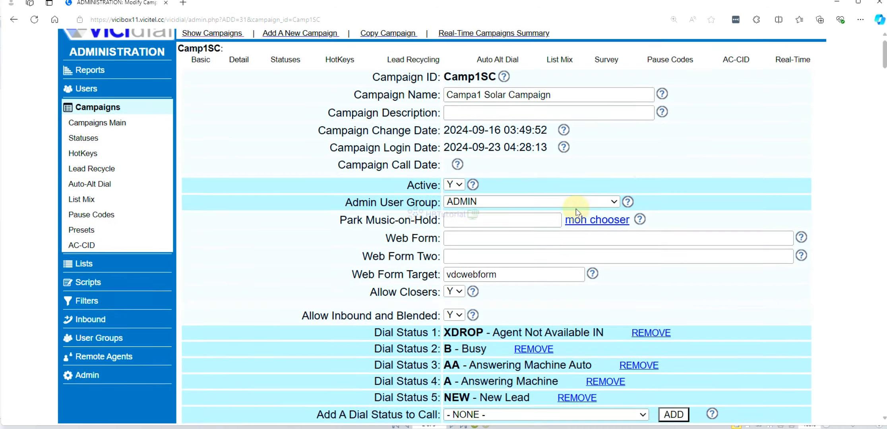
scroll(579, 211, "down", 20)
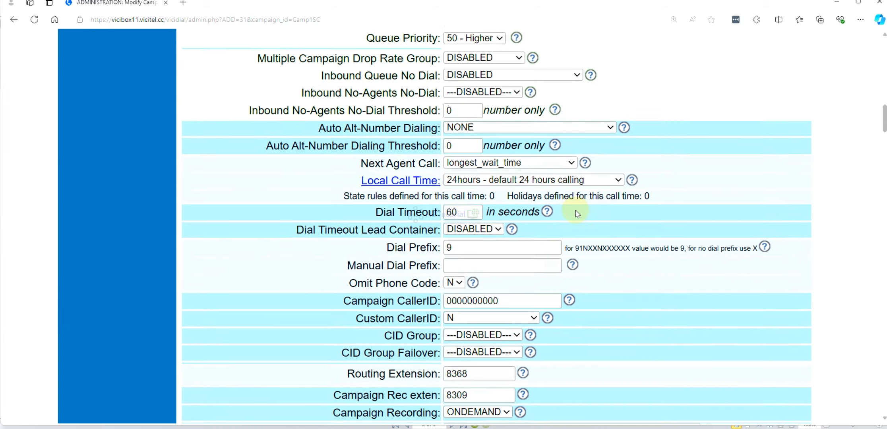
scroll(676, 230, "down", 12)
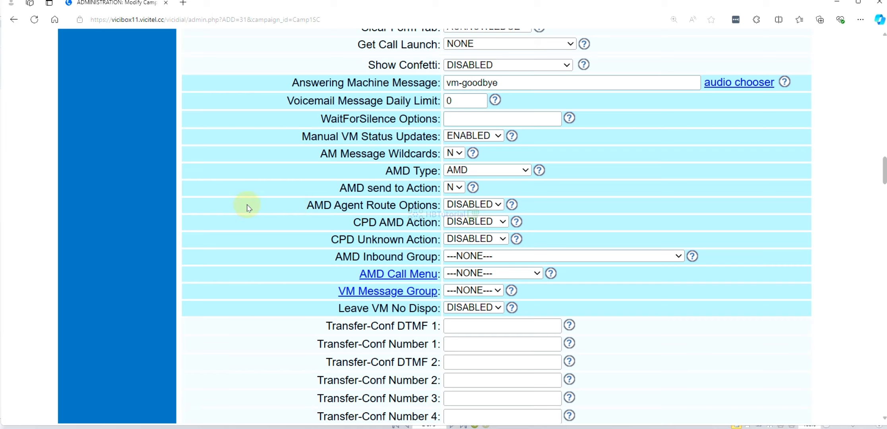
left_click_drag(247, 208, 511, 210)
left_click(648, 207)
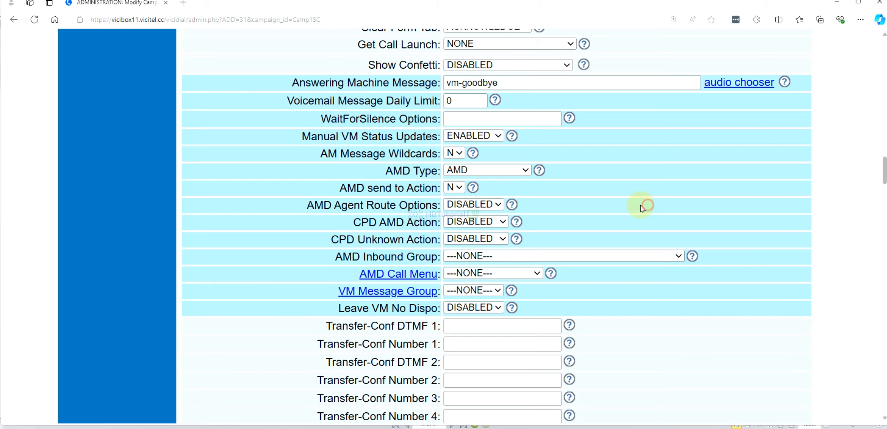
left_click(466, 205)
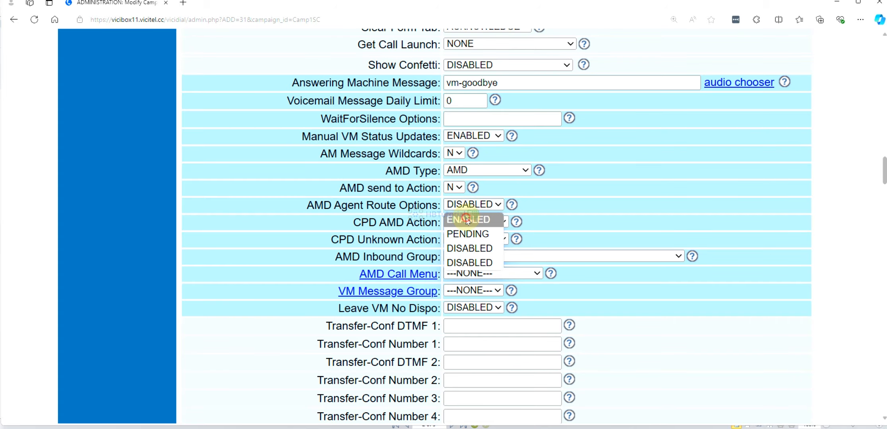
left_click(468, 221)
scroll(449, 221, "down", 20)
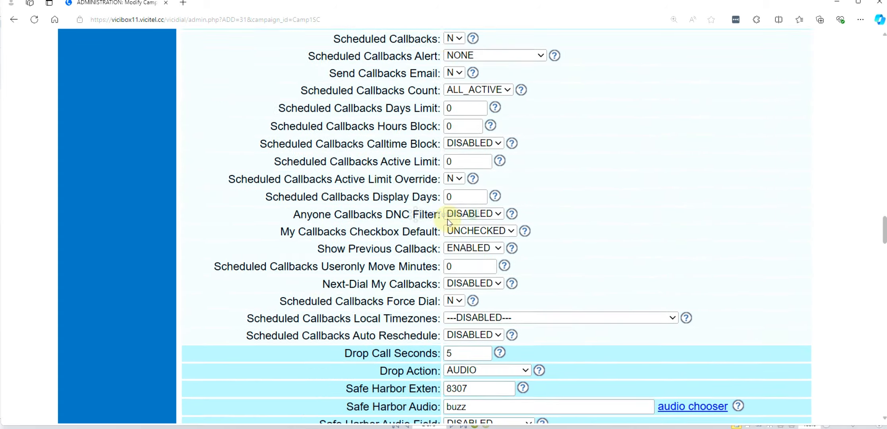
scroll(449, 221, "down", 20)
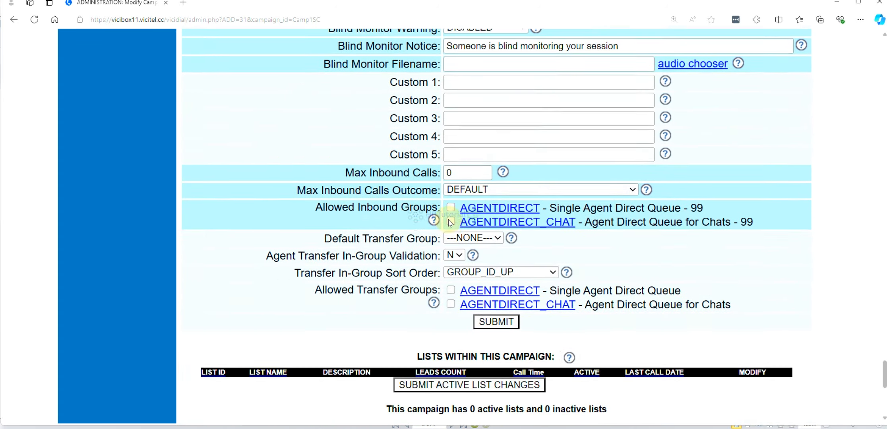
left_click(489, 80)
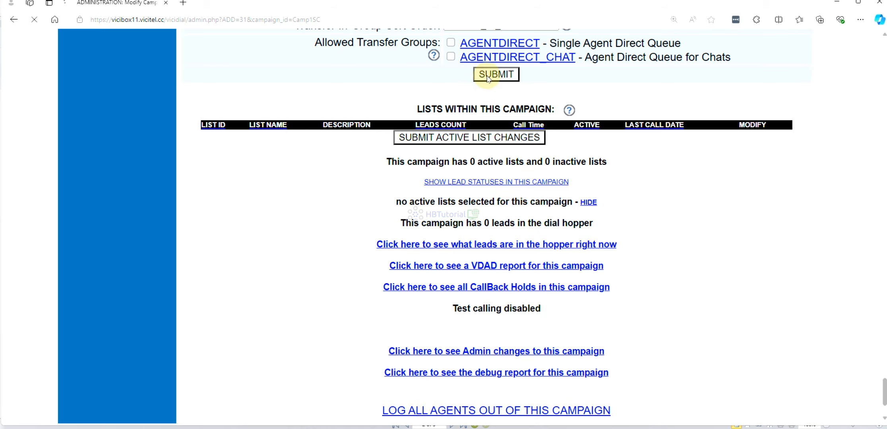
scroll(432, 167, "down", 10)
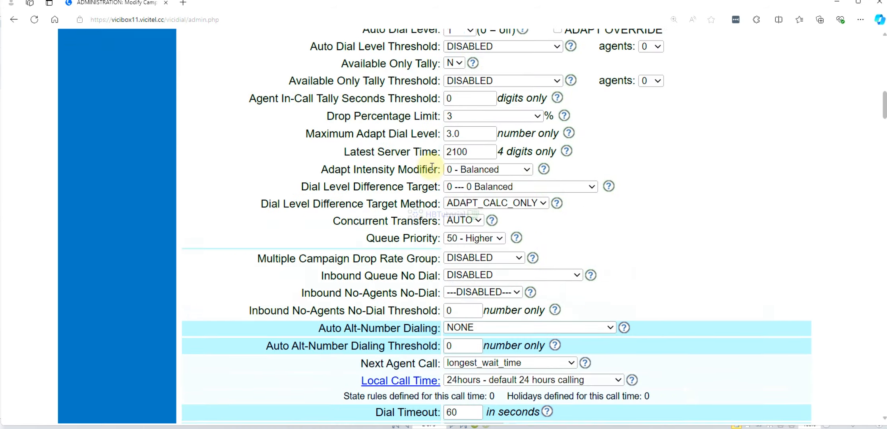
scroll(432, 167, "down", 15)
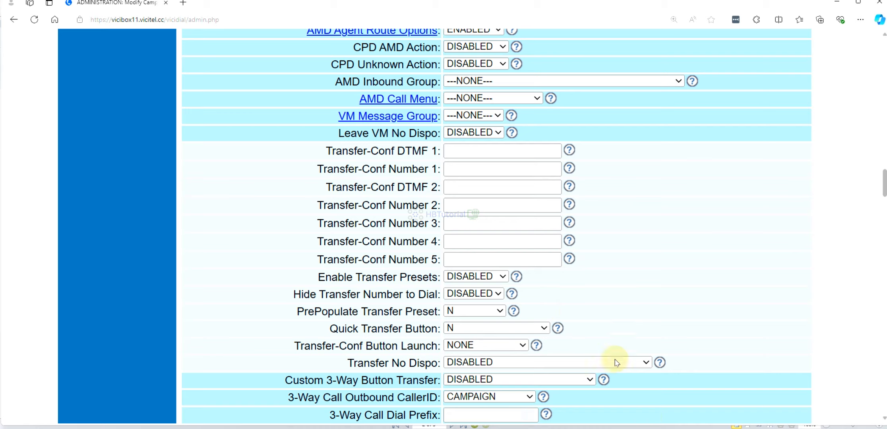
Switch to the PDF instructions and review the AMD agent routing section and the settings container example
left_click(533, 428)
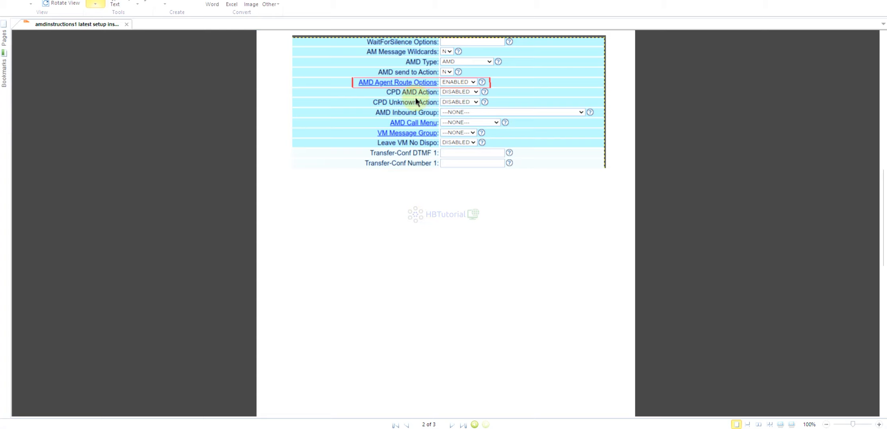
scroll(294, 83, "up", 5)
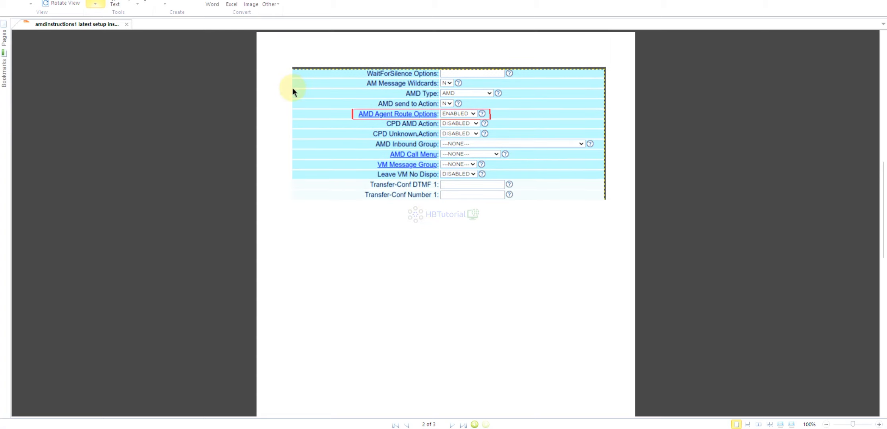
left_click_drag(278, 252, 475, 287)
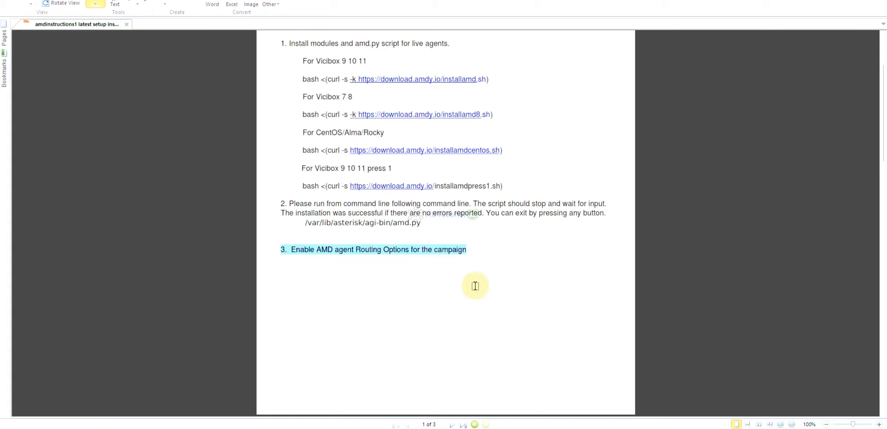
scroll(476, 306, "down", 6)
scroll(476, 307, "down", 2)
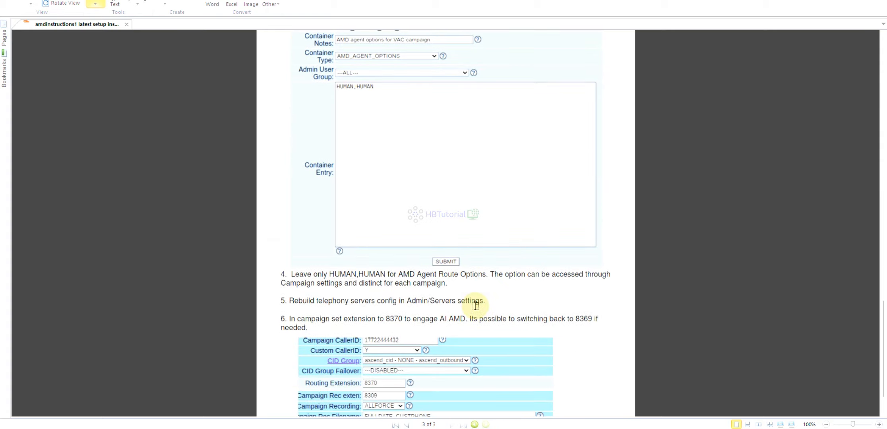
scroll(475, 306, "up", 8)
scroll(474, 305, "up", 5)
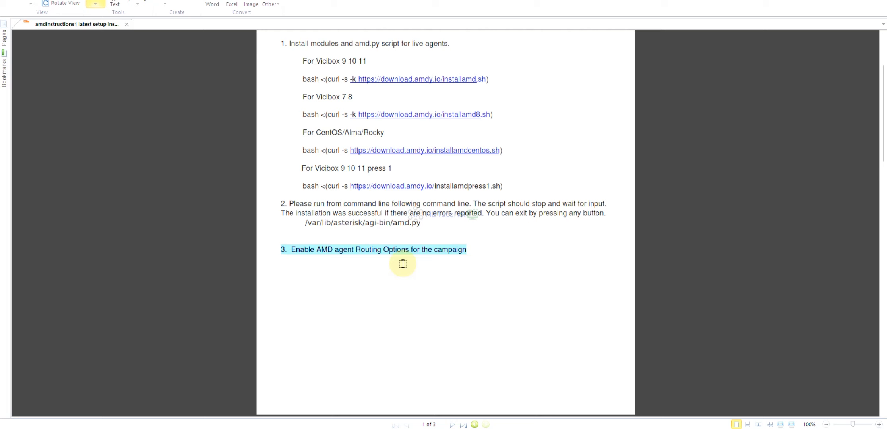
scroll(404, 264, "down", 5)
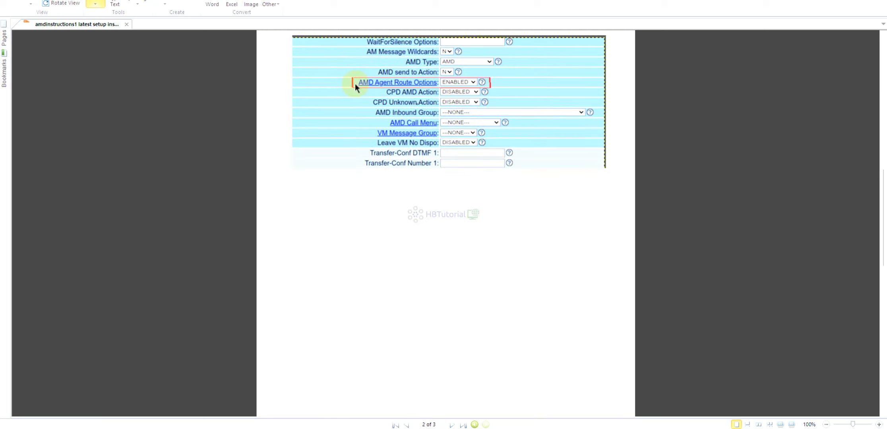
scroll(455, 109, "down", 5)
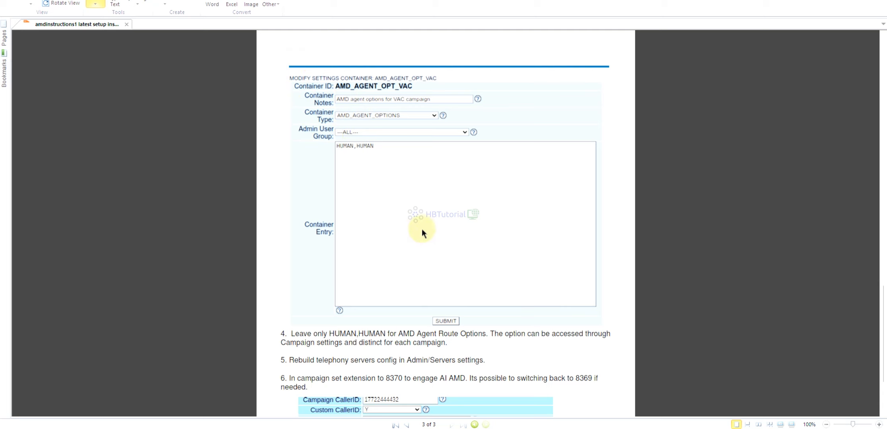
Back in VICIdial, open the campaign's AMD Agent Route Options container, keep only HUMAN,HUMAN as its entry and submit it
left_click(362, 427)
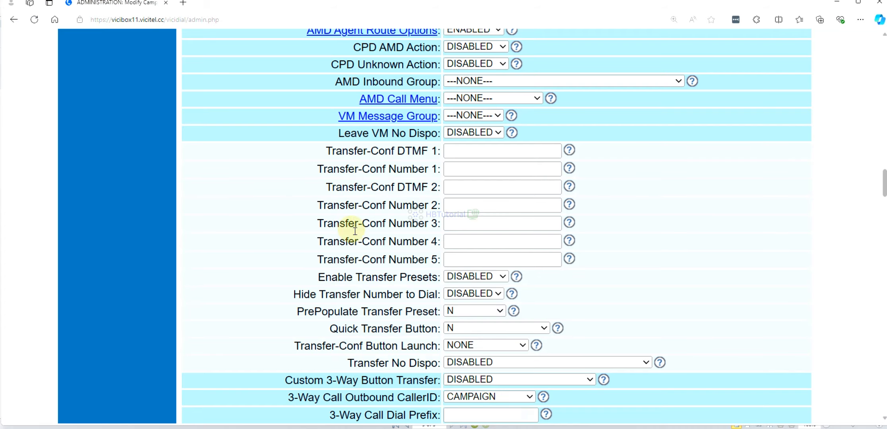
scroll(358, 239, "up", 6)
scroll(361, 244, "down", 4)
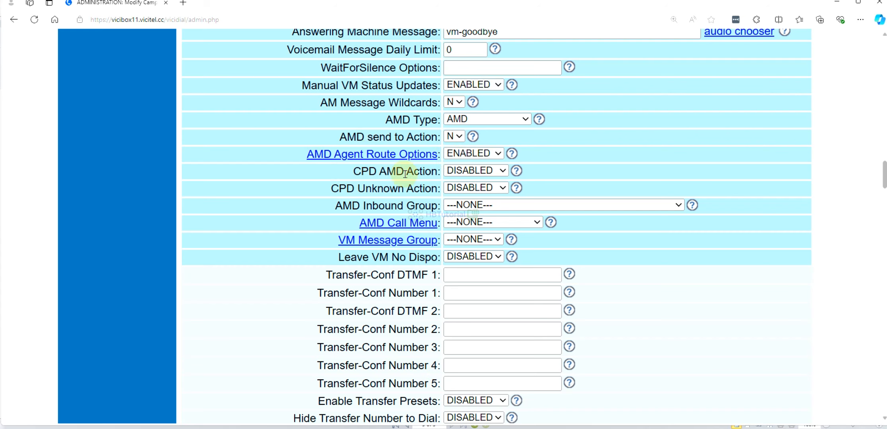
left_click(367, 157)
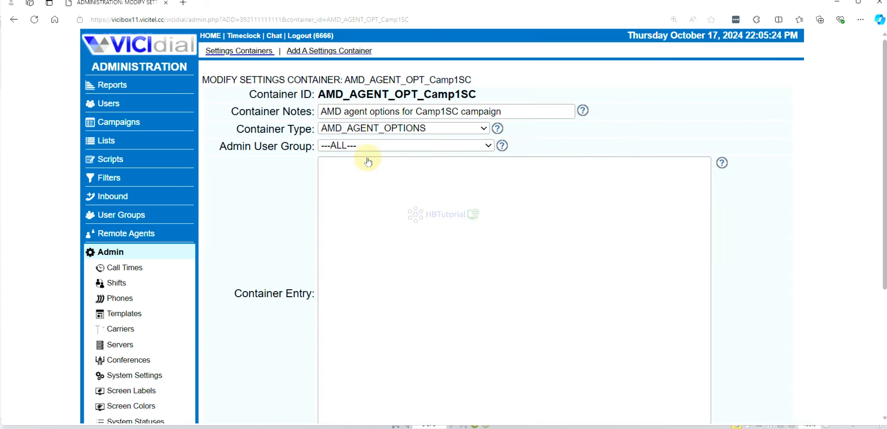
left_click(366, 180)
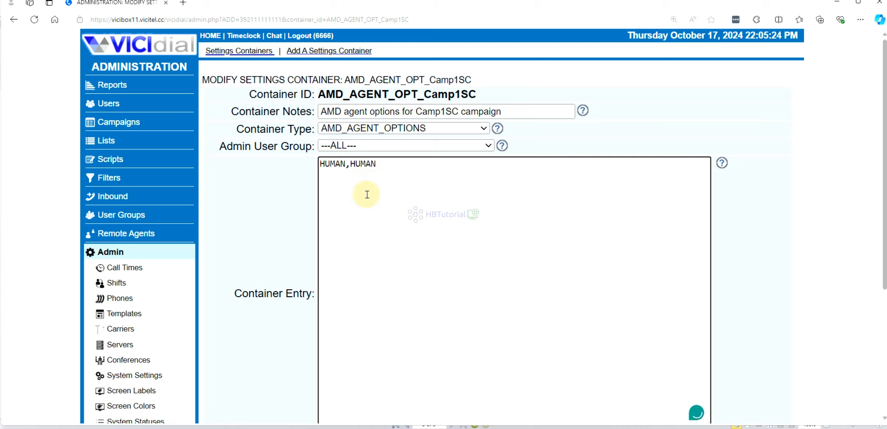
scroll(367, 187, "down", 5)
left_click(498, 247)
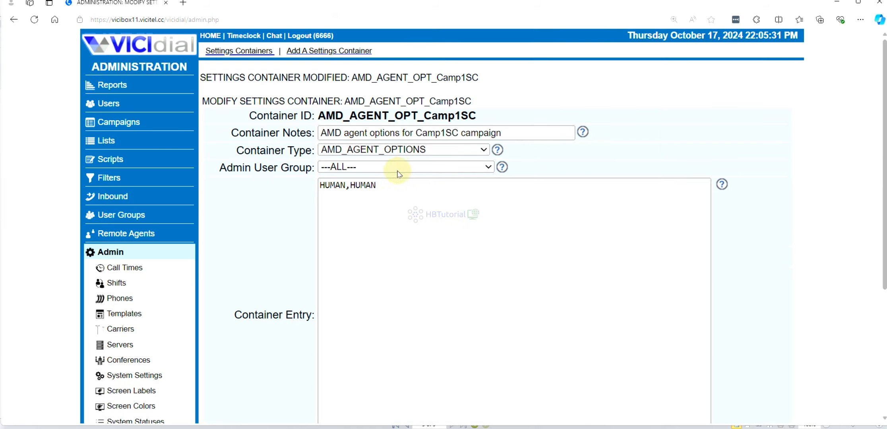
Reopen the Camp1SC campaign for modification and look through its routing, recording and answering machine settings
left_click(117, 124)
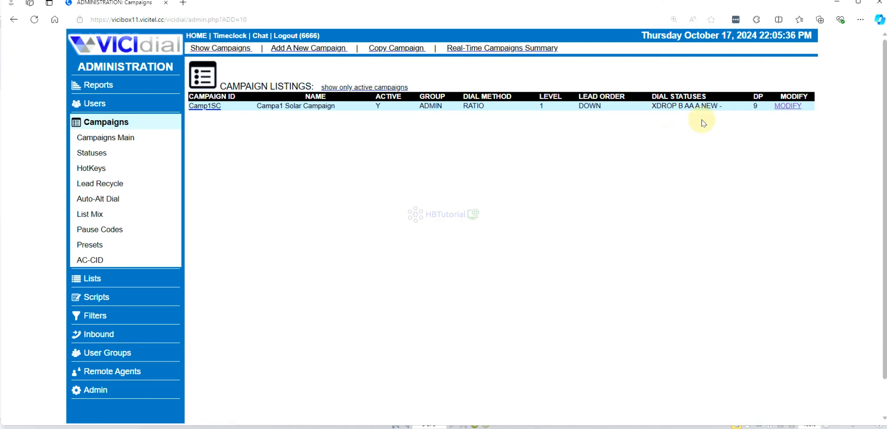
left_click(780, 108)
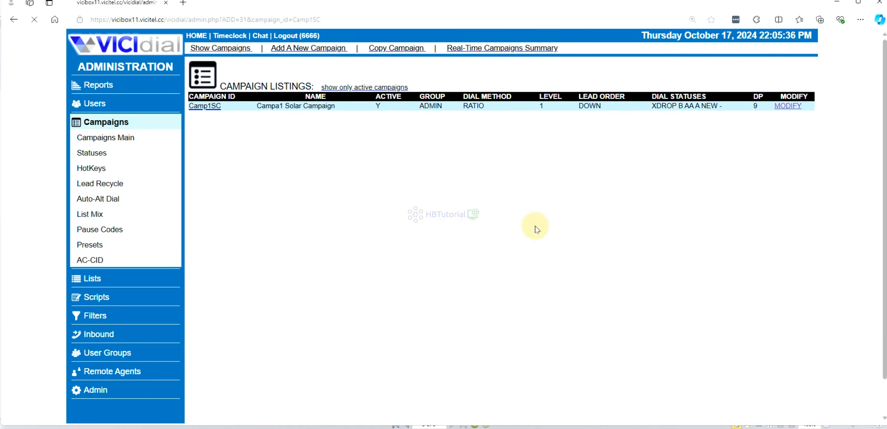
scroll(532, 191, "down", 8)
scroll(533, 232, "down", 20)
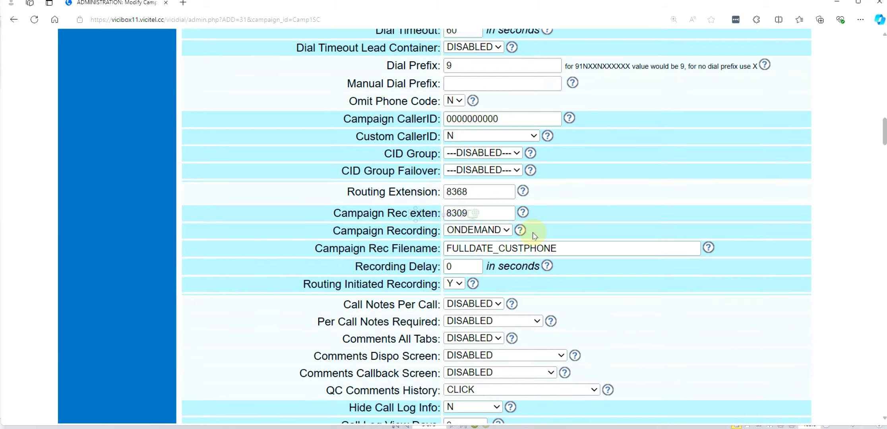
scroll(541, 244, "up", 9)
scroll(394, 293, "down", 8)
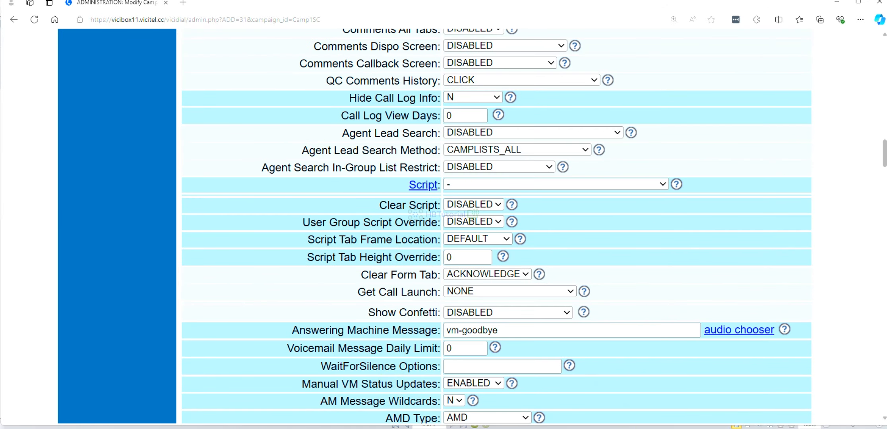
Switch to the PDF instructions, read steps 4 to 6 and highlight the line about rebuilding the telephony servers config
key("alt+Tab")
scroll(362, 183, "down", 1)
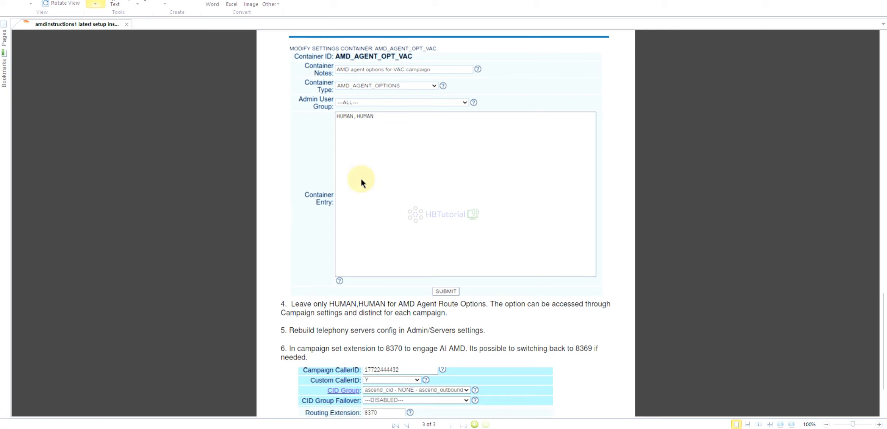
scroll(362, 183, "down", 1)
left_click_drag(283, 277, 337, 283)
left_click(337, 284)
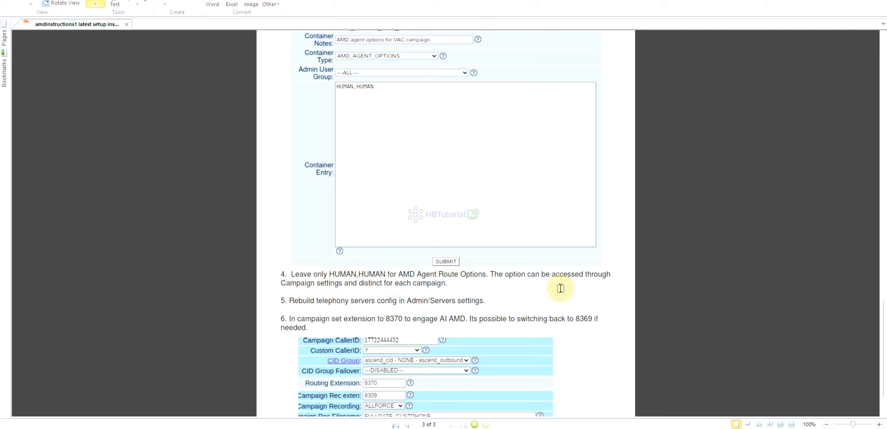
scroll(316, 283, "down", 2)
left_click_drag(289, 254, 495, 255)
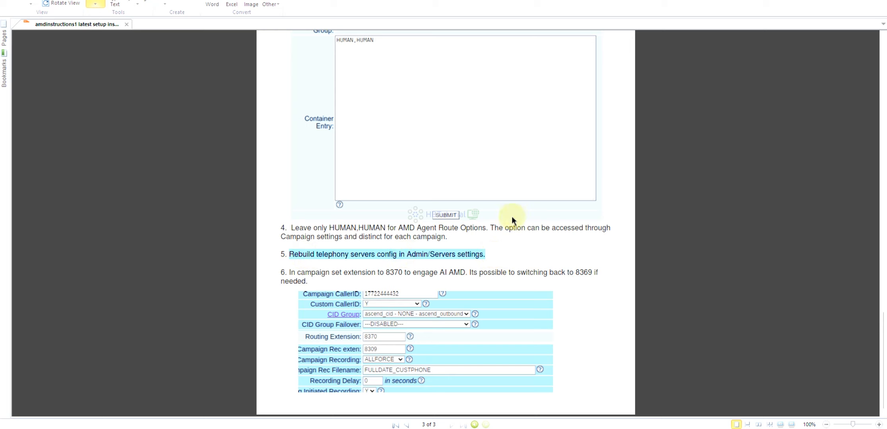
Switch back to VICIdial, open the system settings and locate the Reload Dialplan On Servers option
left_click(477, 256)
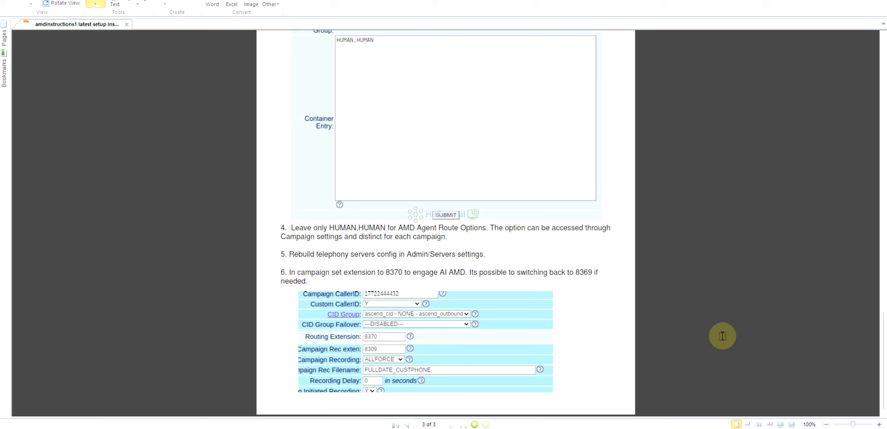
key("alt+Tab")
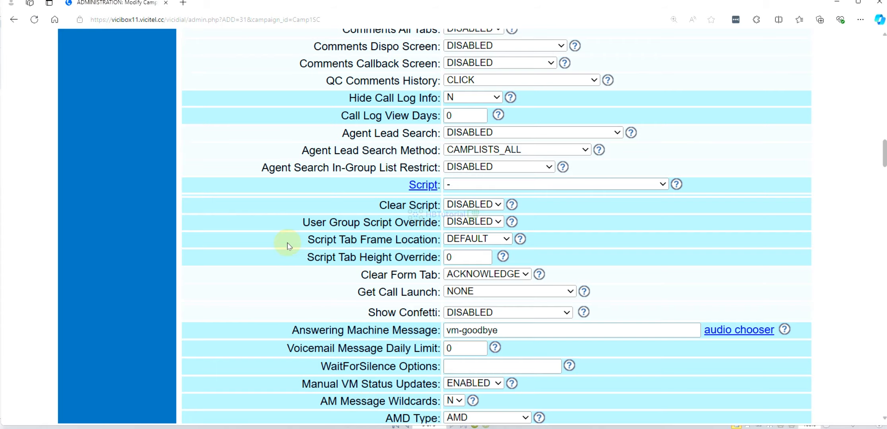
scroll(240, 223, "up", 20)
scroll(240, 226, "up", 8)
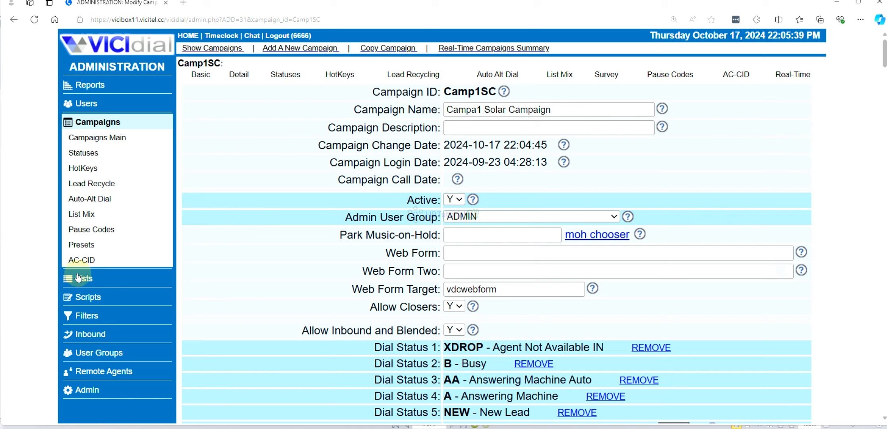
left_click(85, 390)
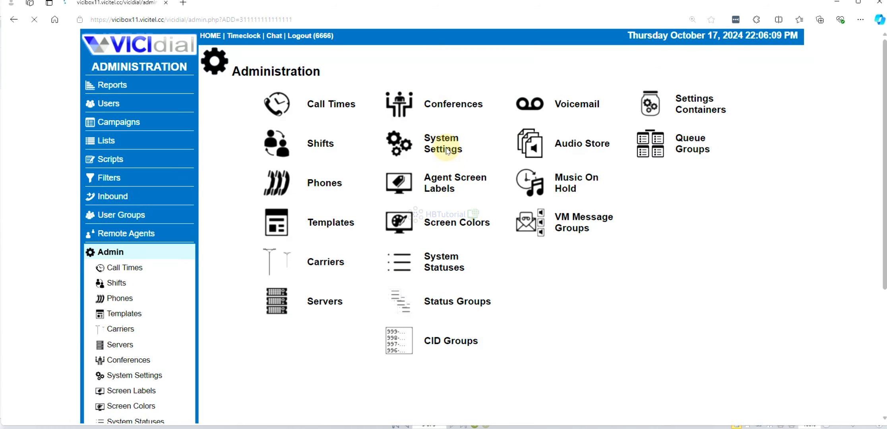
scroll(449, 151, "down", 20)
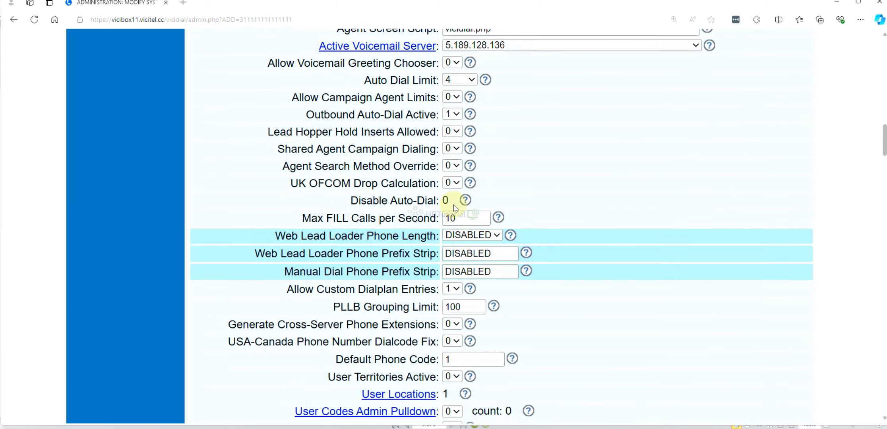
scroll(454, 206, "down", 20)
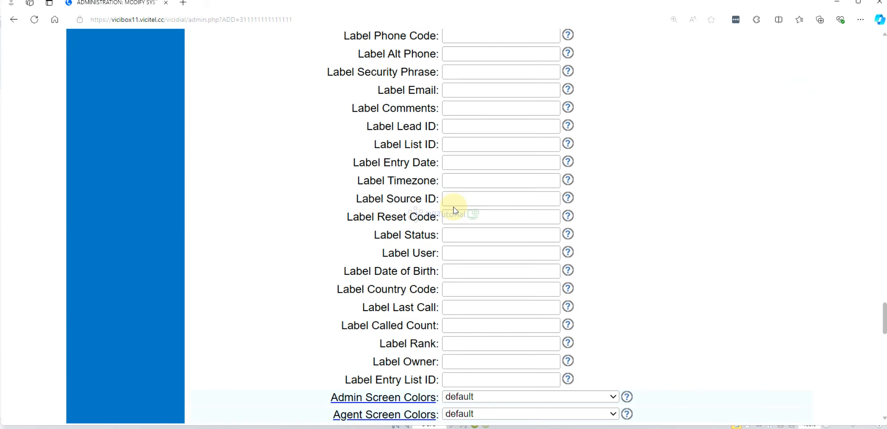
scroll(455, 211, "down", 15)
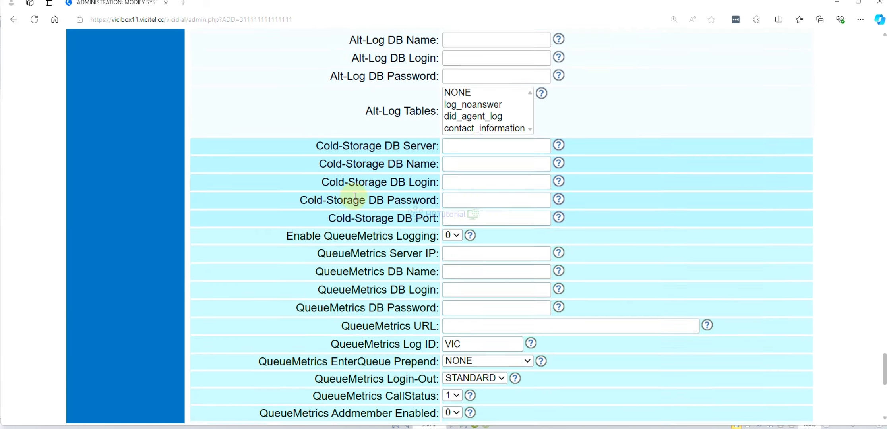
scroll(355, 196, "down", 8)
scroll(343, 259, "up", 15)
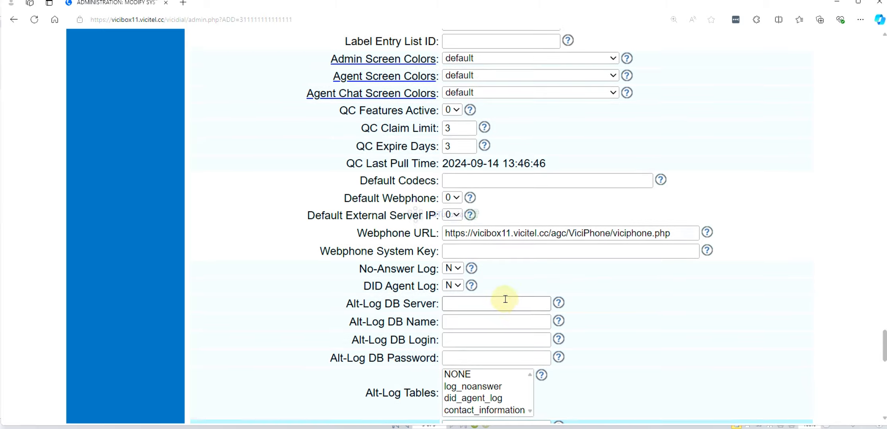
scroll(505, 298, "up", 6)
scroll(500, 284, "up", 12)
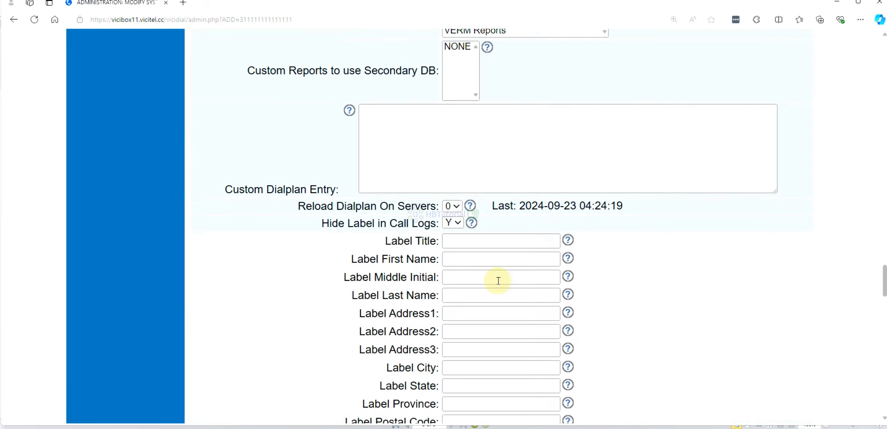
left_click_drag(297, 212, 430, 213)
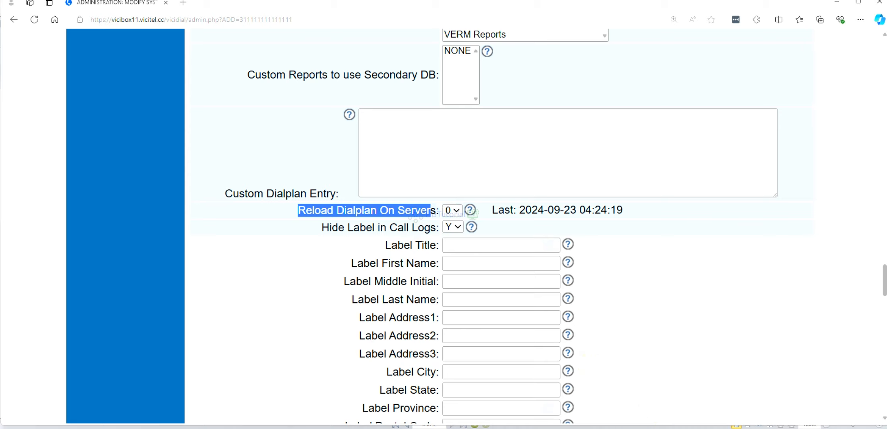
Check the PDF instructions briefly, return to VICIdial and set Reload Dialplan On Servers to 1
left_click(629, 428)
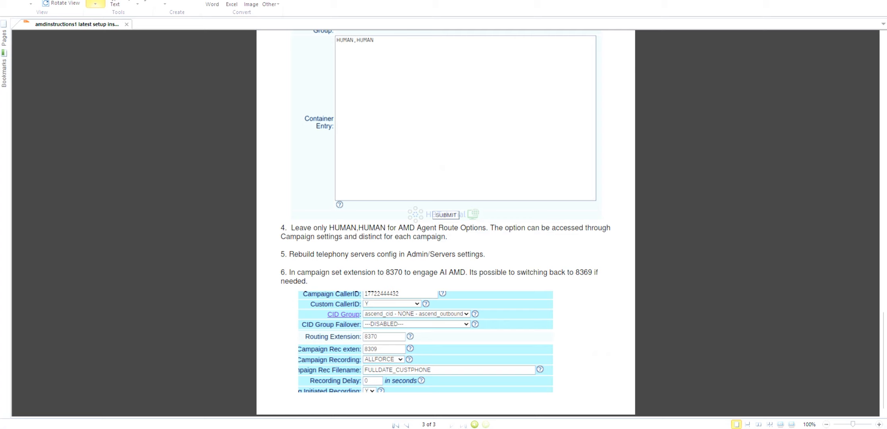
left_click(629, 428)
left_click(452, 211)
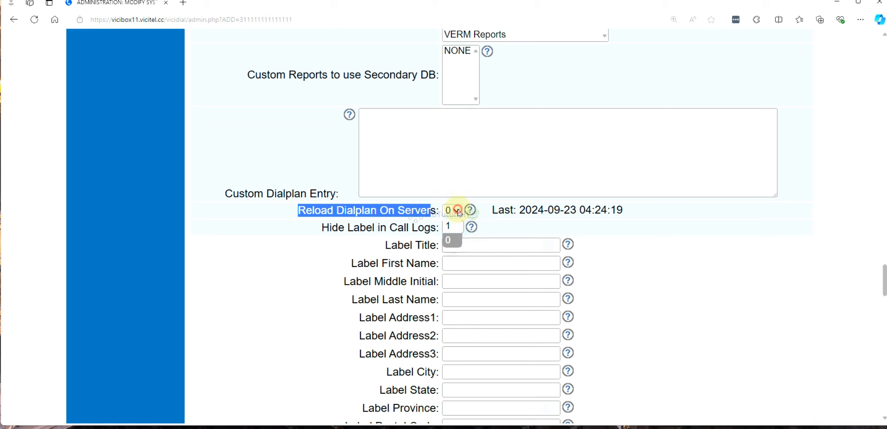
left_click(451, 226)
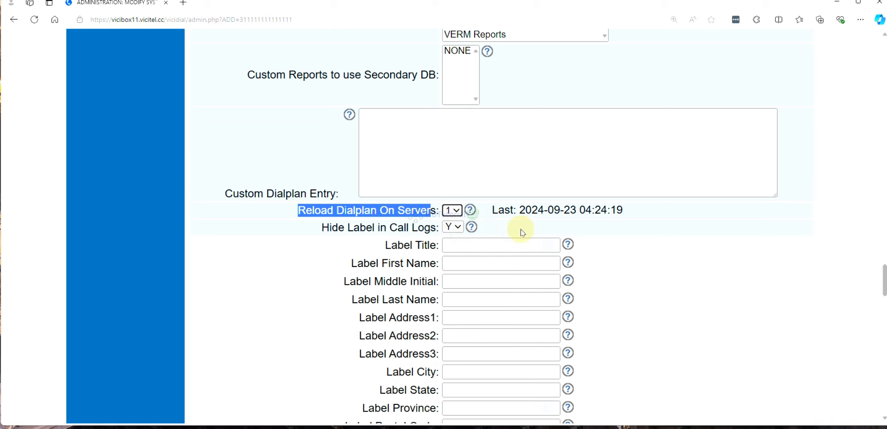
Search the system settings page for a rebuild option, then submit the modified system settings
key("ctrl+f")
type("rebui")
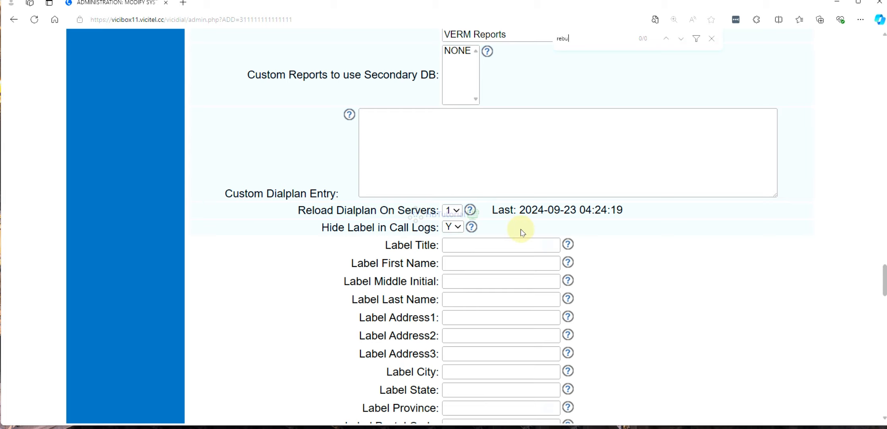
key("BackSpace")
key("BackSpace")
scroll(674, 283, "up", 15)
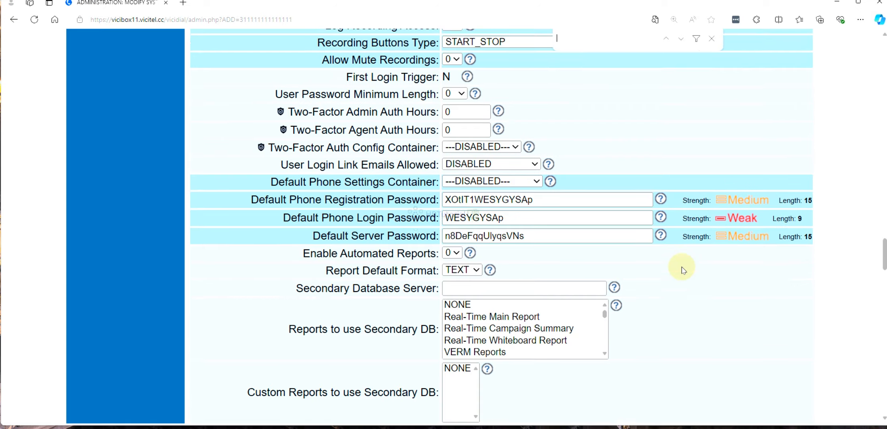
scroll(677, 275, "up", 10)
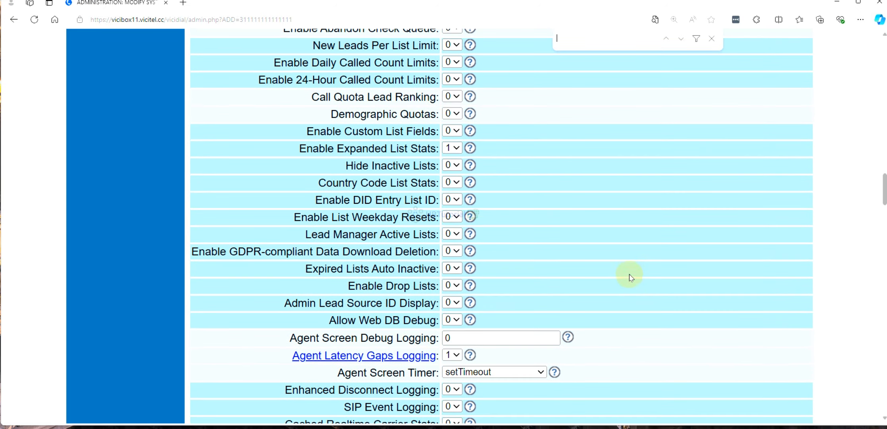
scroll(632, 274, "up", 6)
scroll(632, 274, "up", 5)
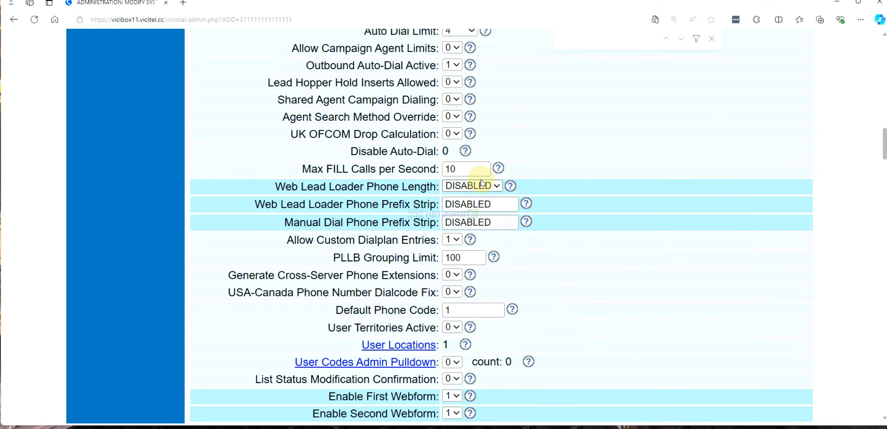
left_click(472, 168)
key("Return")
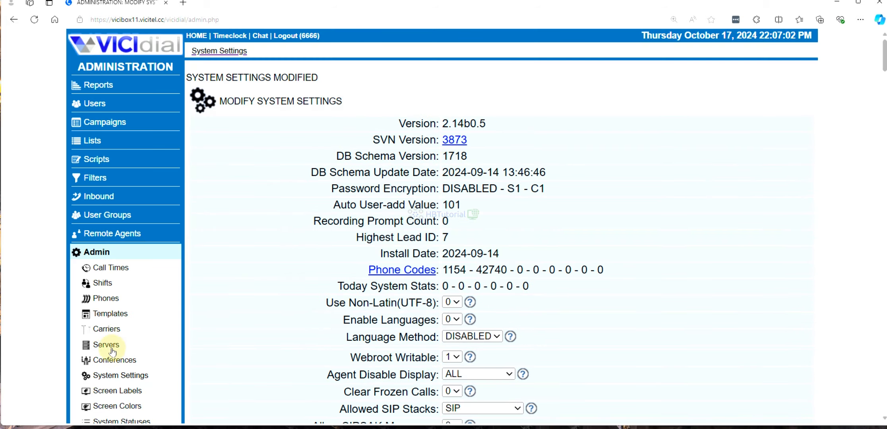
Open the server's record for modification, set Rebuild conf files, Rebuild Music On Hold and Sounds Update to Y, and submit it
left_click(106, 345)
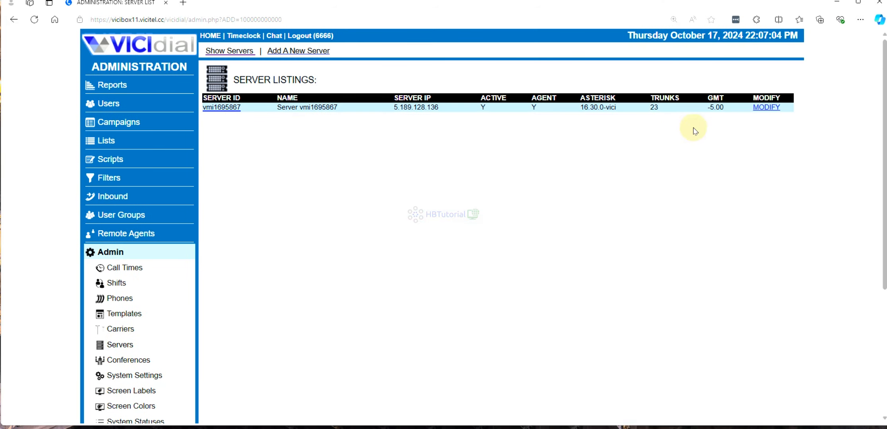
left_click(761, 110)
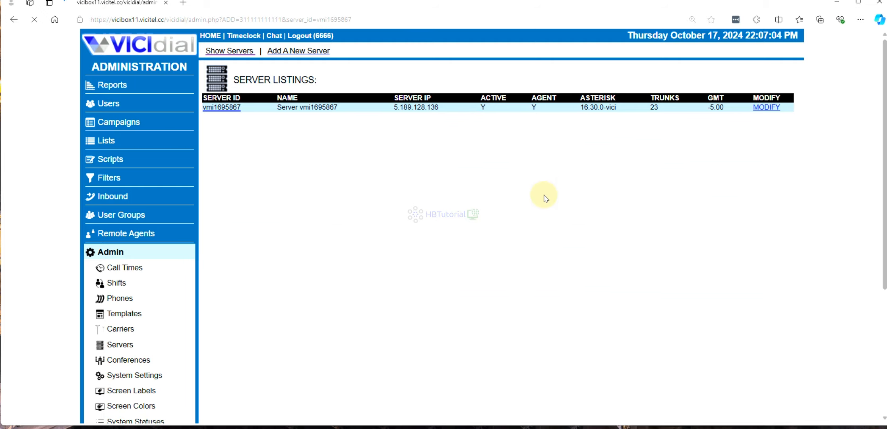
scroll(544, 198, "down", 1)
scroll(544, 197, "down", 10)
scroll(544, 198, "down", 6)
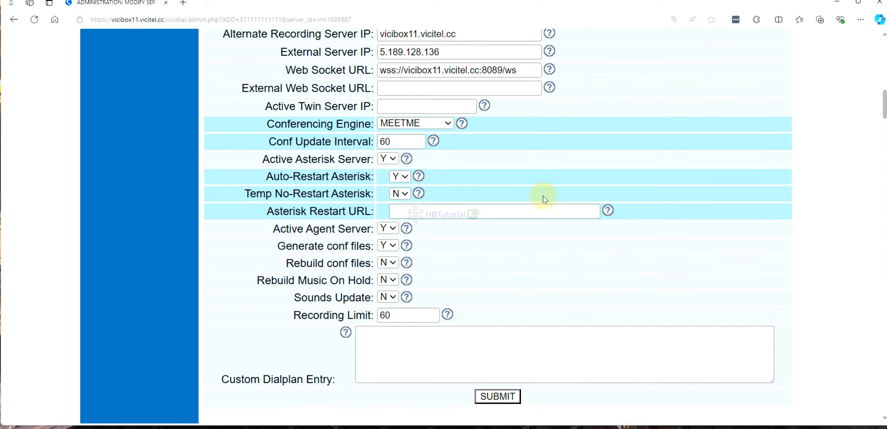
left_click(388, 280)
left_click(384, 295)
left_click(387, 298)
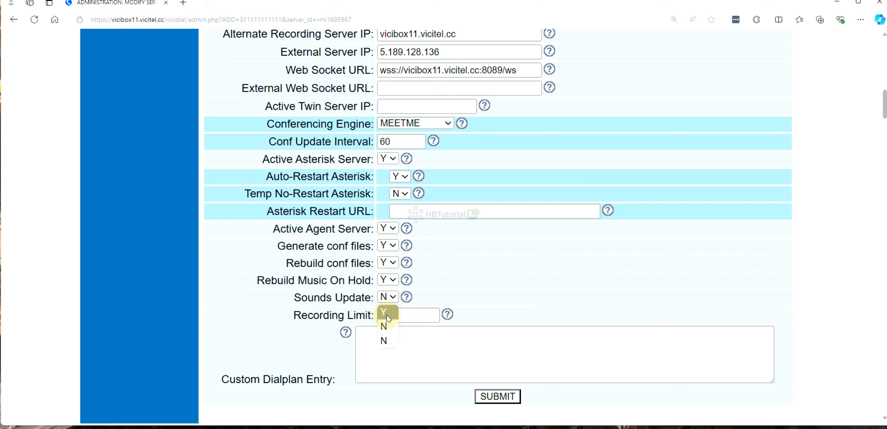
left_click(387, 317)
left_click(501, 398)
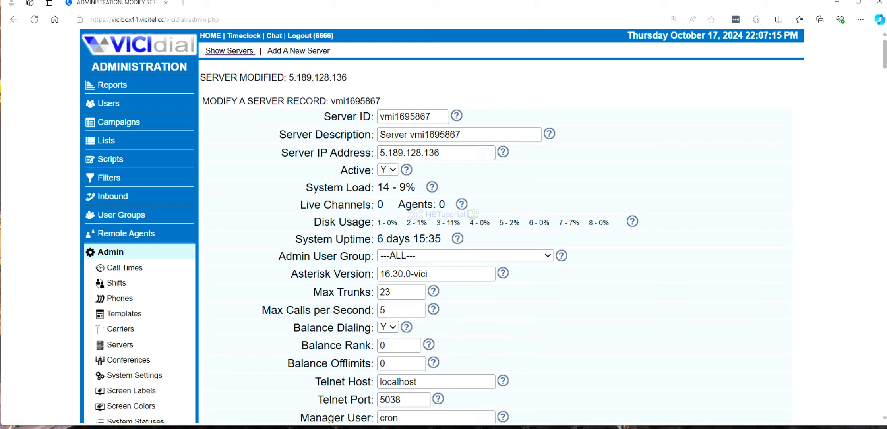
left_click(357, 428)
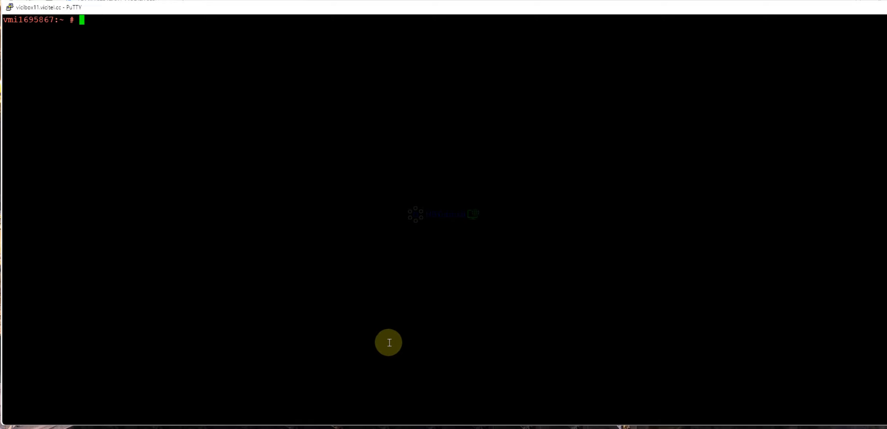
left_click(370, 428)
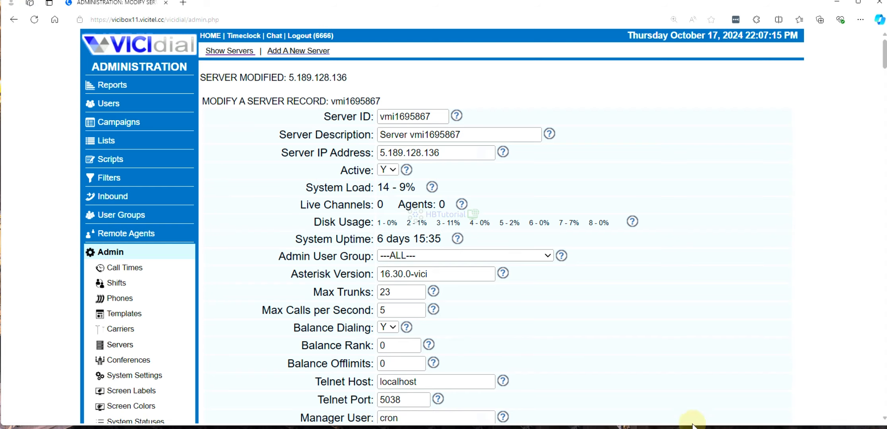
Switch to the PDF instructions and read step 6, highlighting the lines about campaign extension 8370 and switching back to 8369
left_click(678, 428)
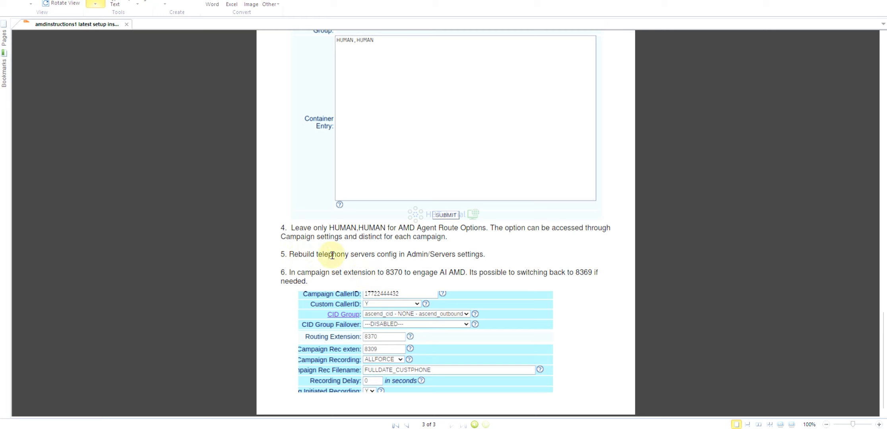
left_click_drag(491, 256, 561, 331)
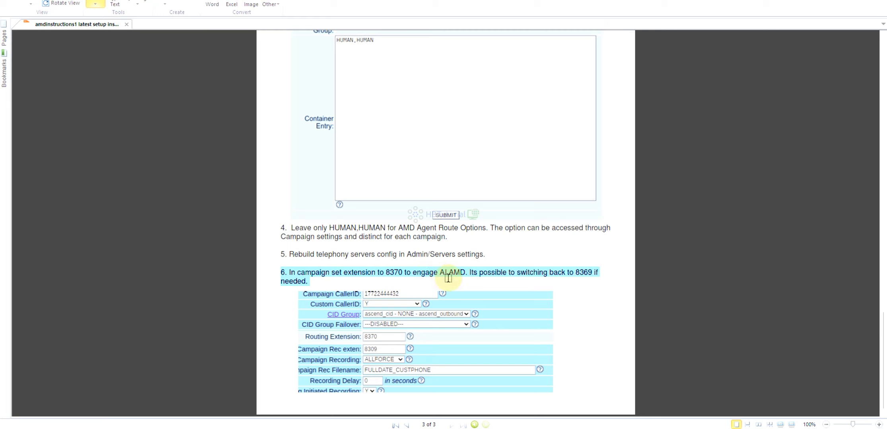
left_click(533, 284)
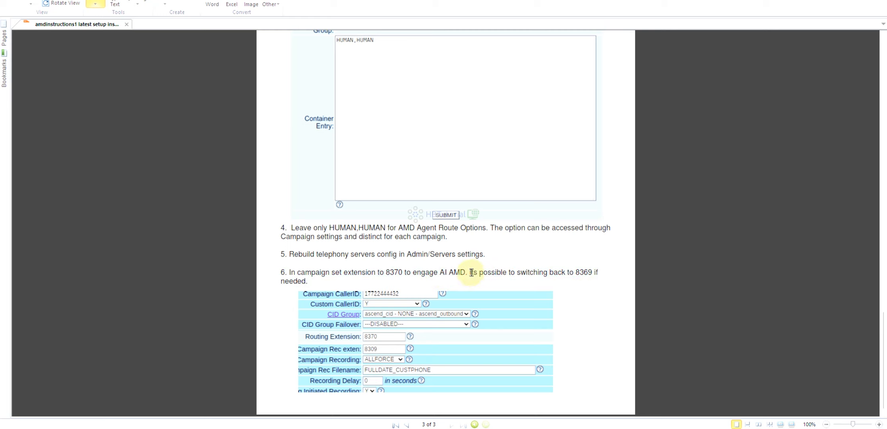
left_click_drag(470, 272, 592, 274)
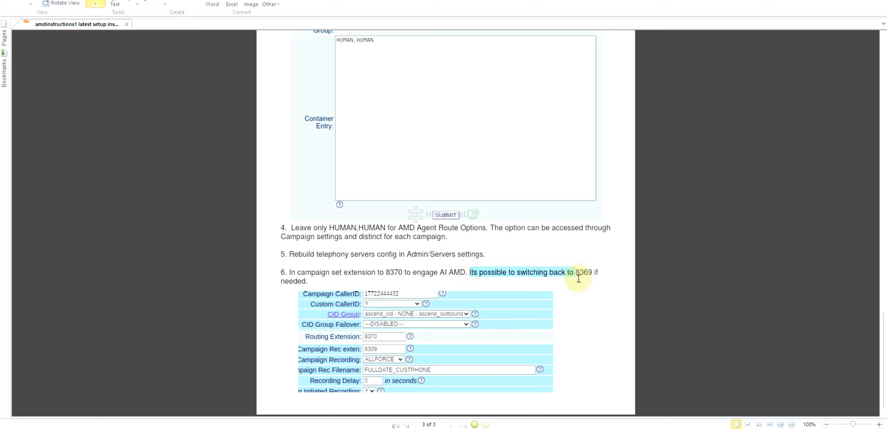
left_click(595, 293)
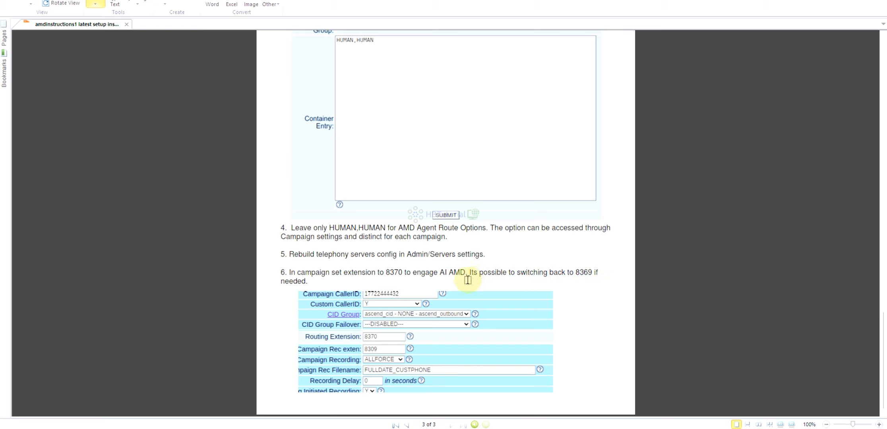
left_click_drag(593, 272, 527, 271)
left_click(489, 272)
Switch back to VICIdial and open the Camp1SC campaign for modification
mouse_move(371, 428)
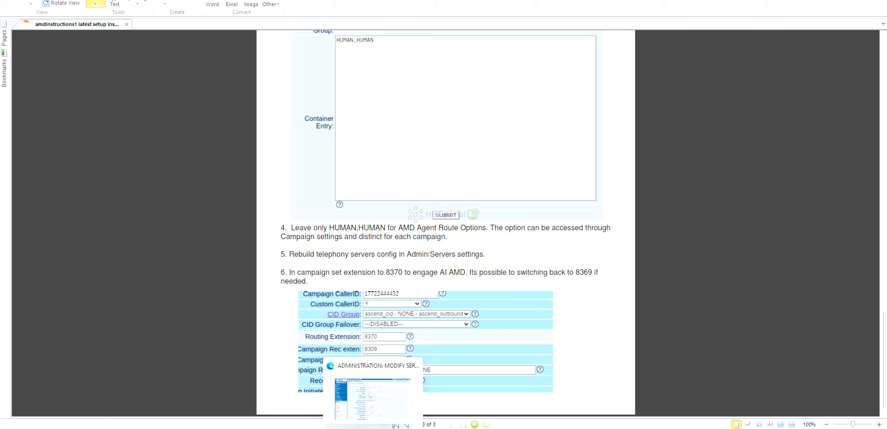
left_click(364, 392)
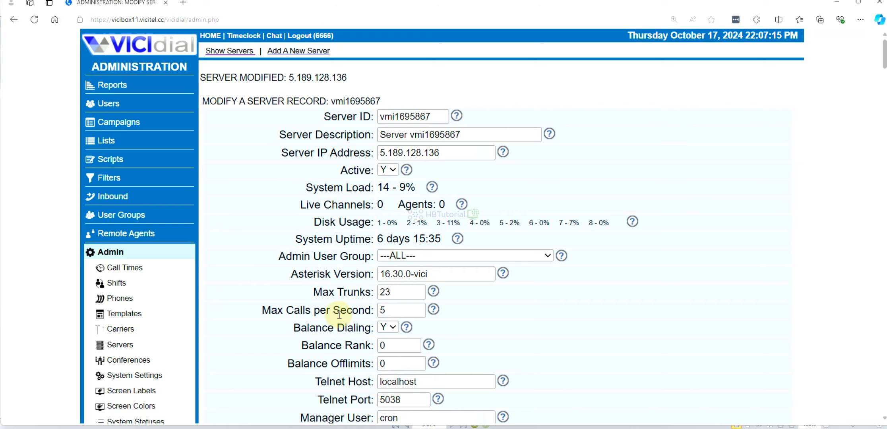
left_click(106, 127)
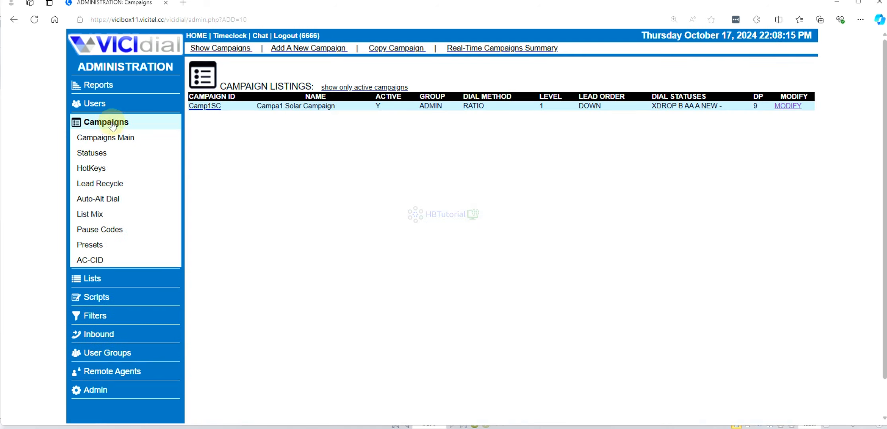
left_click(791, 107)
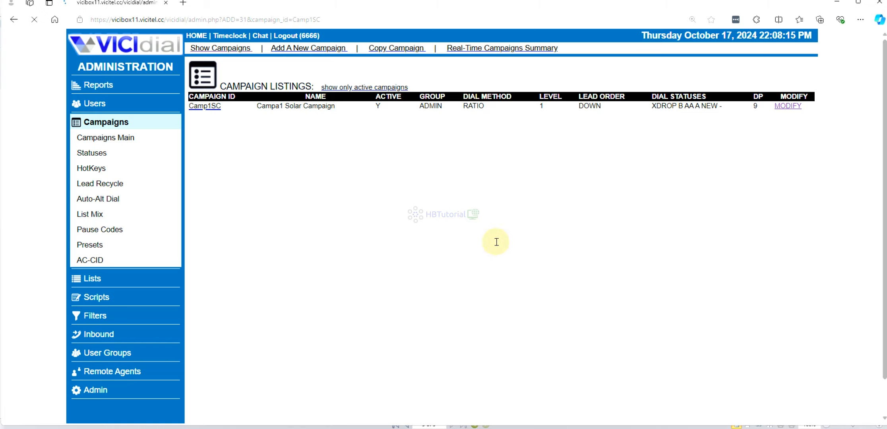
Set the campaign's Routing Extension to 8370 and submit the modified campaign settings
scroll(459, 265, "down", 10)
scroll(459, 264, "down", 15)
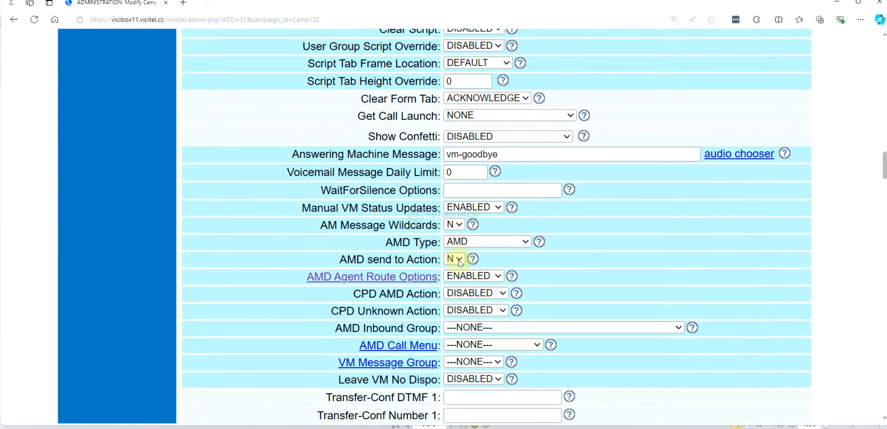
scroll(460, 260, "up", 12)
scroll(460, 261, "up", 3)
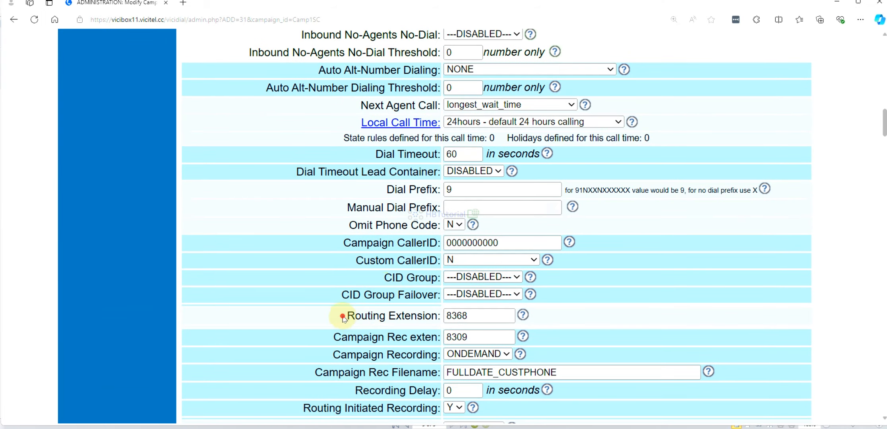
left_click_drag(346, 317, 441, 320)
scroll(440, 320, "down", 2)
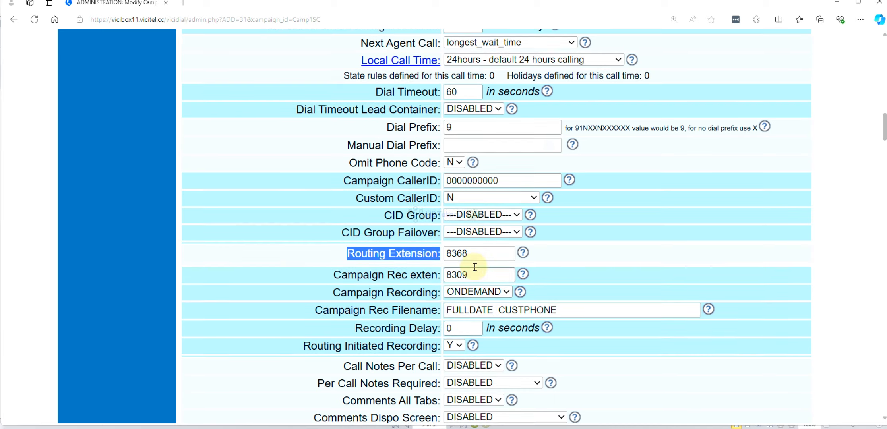
left_click_drag(472, 254, 461, 253)
type("70")
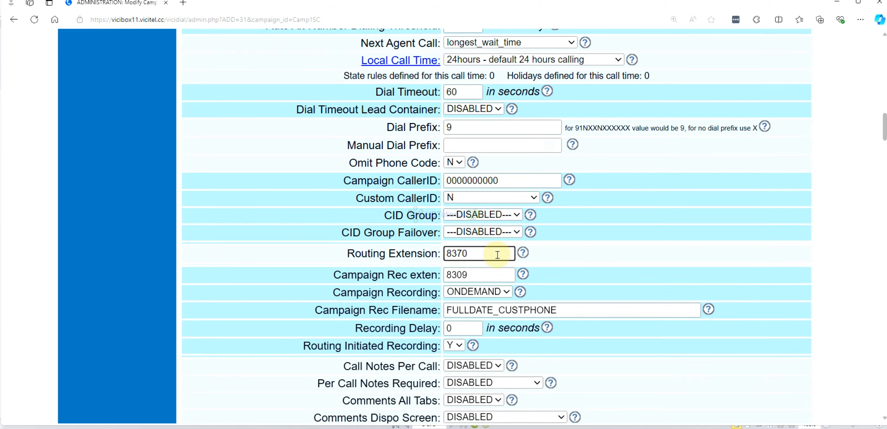
scroll(498, 254, "down", 8)
left_click_drag(884, 156, 850, 323)
scroll(510, 263, "down", 8)
scroll(504, 258, "down", 8)
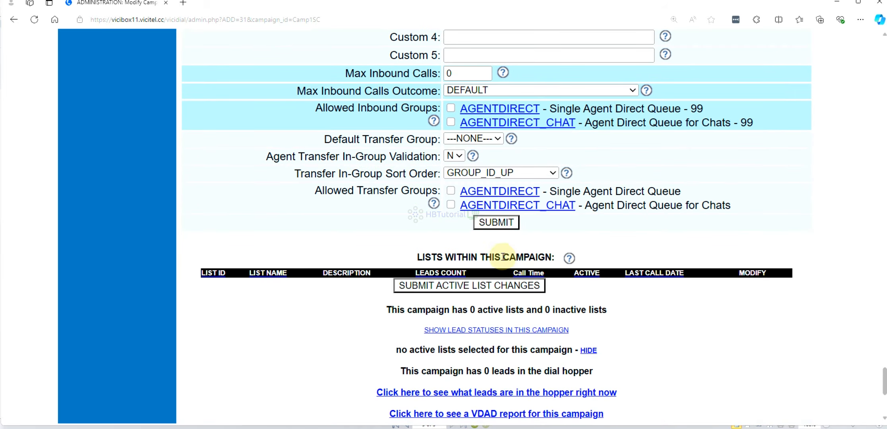
left_click(493, 223)
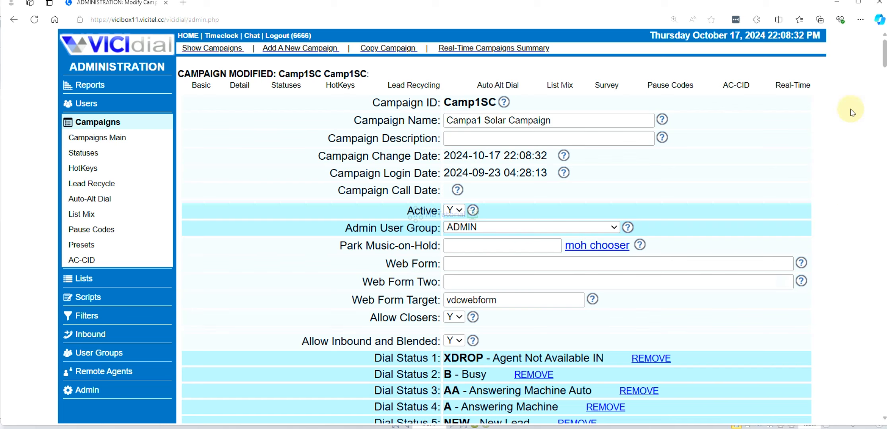
Open the server stats and reports page, highlight the server's IP address in the server table and look over the report list
left_click(99, 86)
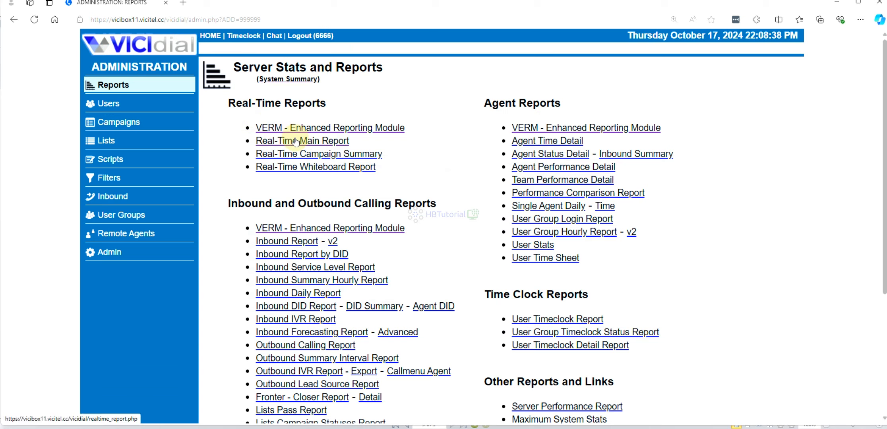
scroll(293, 171, "down", 5)
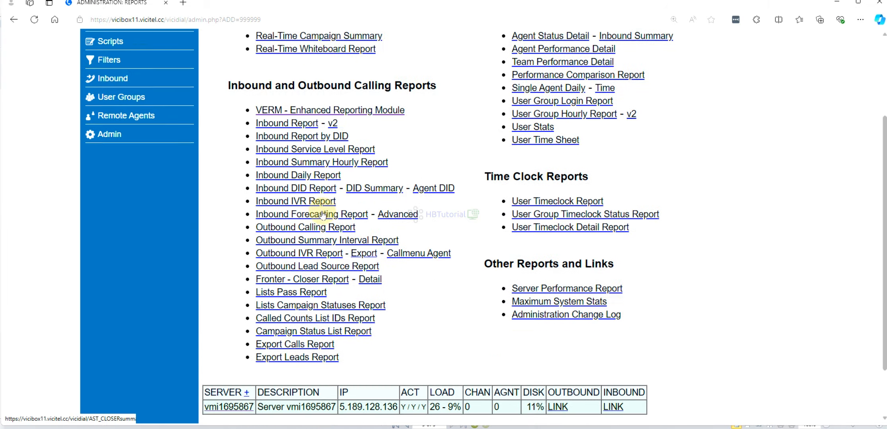
double_click(368, 342)
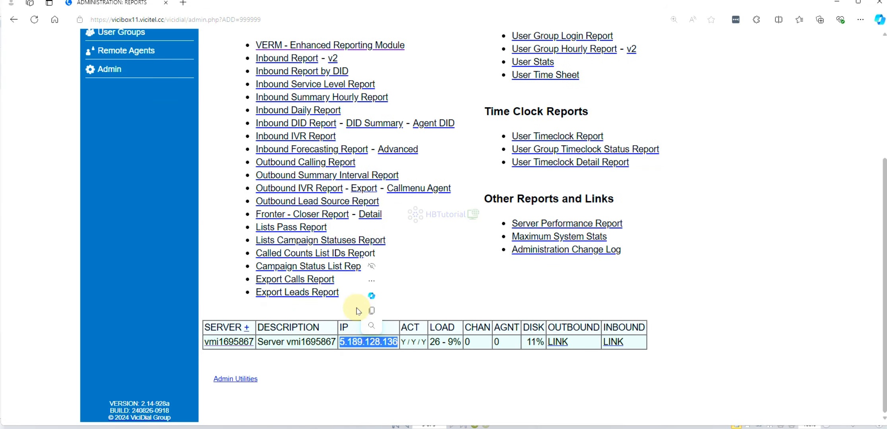
scroll(385, 195, "up", 5)
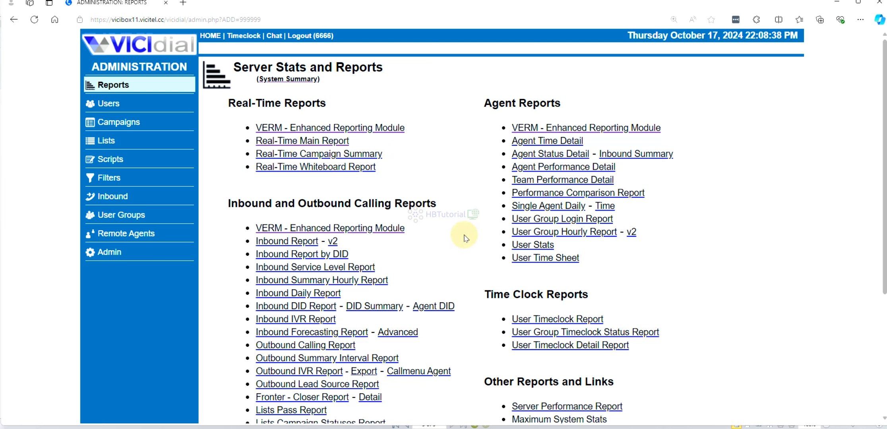
scroll(463, 238, "down", 5)
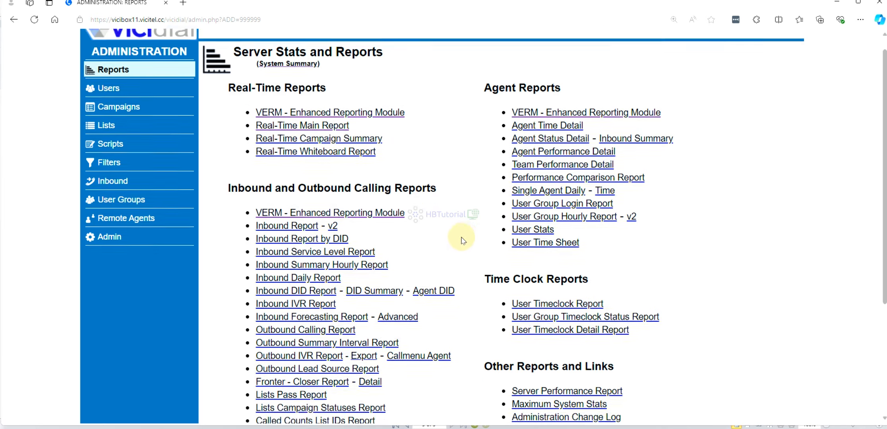
scroll(457, 238, "up", 5)
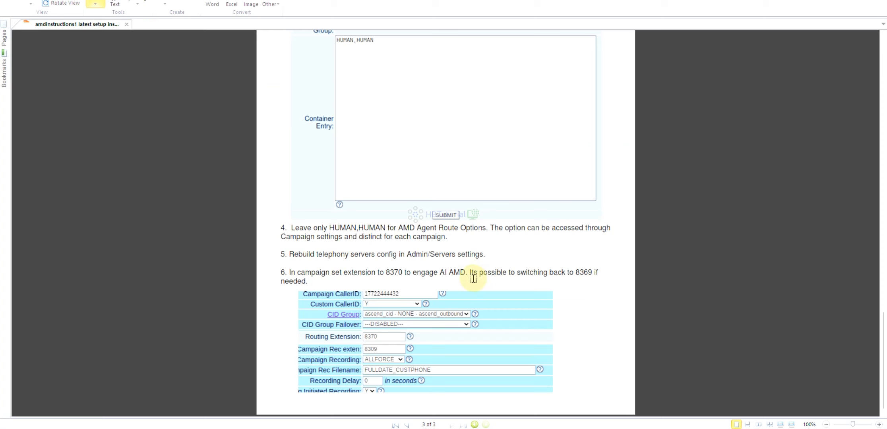
Switch to the PDF and review the installation instructions back to its first page, then return to VICIdial and open the system summary
scroll(473, 278, "up", 2)
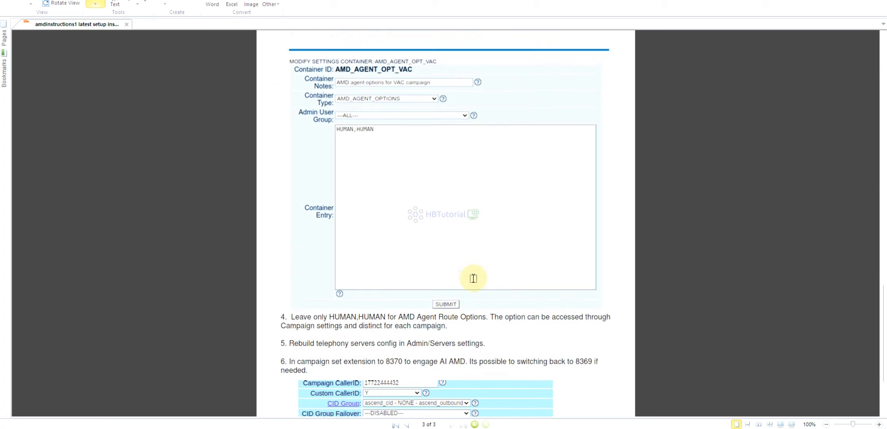
scroll(473, 278, "up", 20)
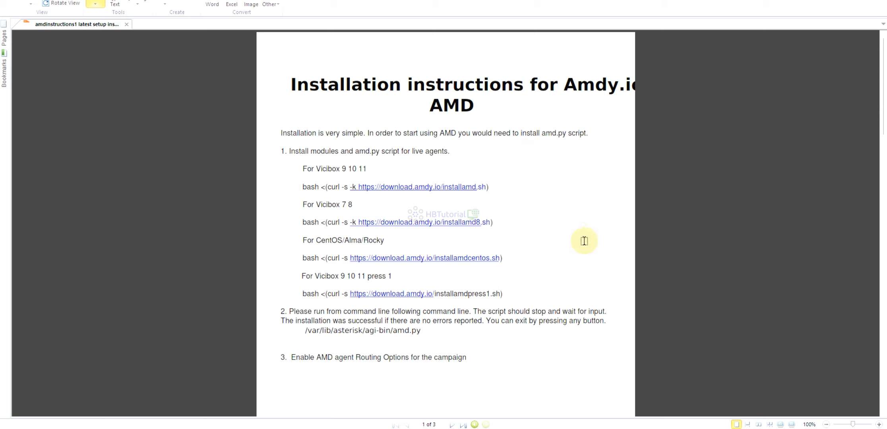
scroll(514, 302, "down", 10)
scroll(514, 302, "up", 10)
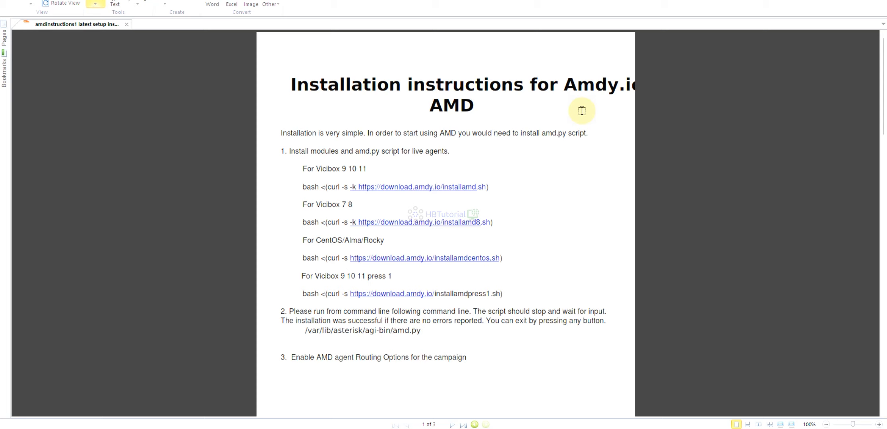
left_click(382, 428)
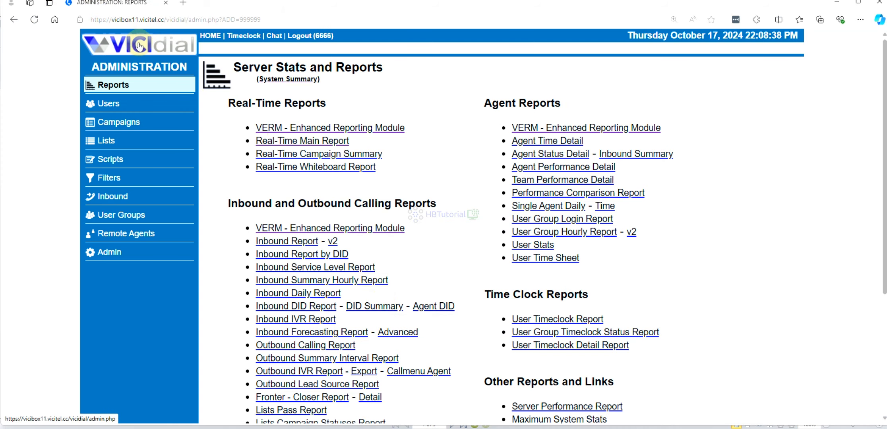
left_click(139, 47)
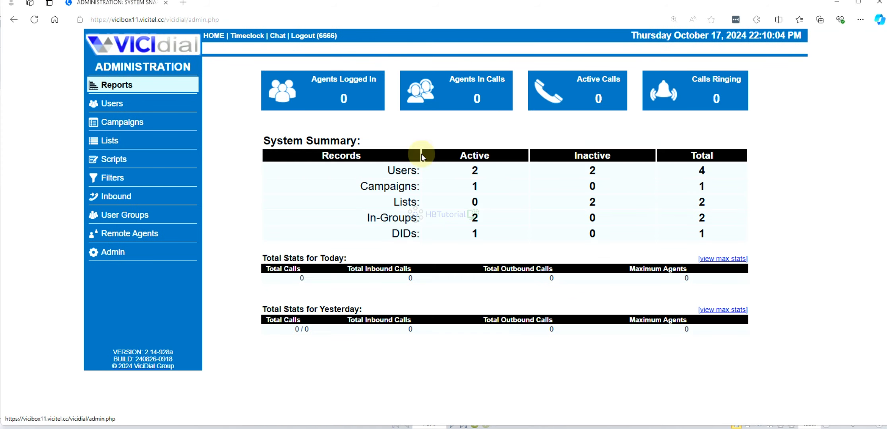